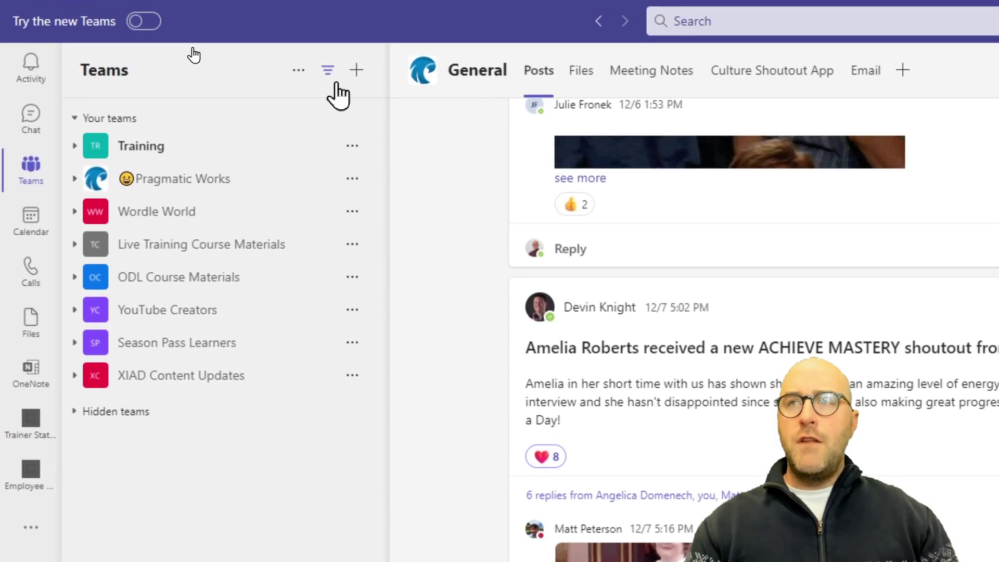
Step: Create a private team from scratch named 'Microsoft Fabric Pipelines' and skip adding members
{"action": "left_click", "coordinate": [356, 61]}
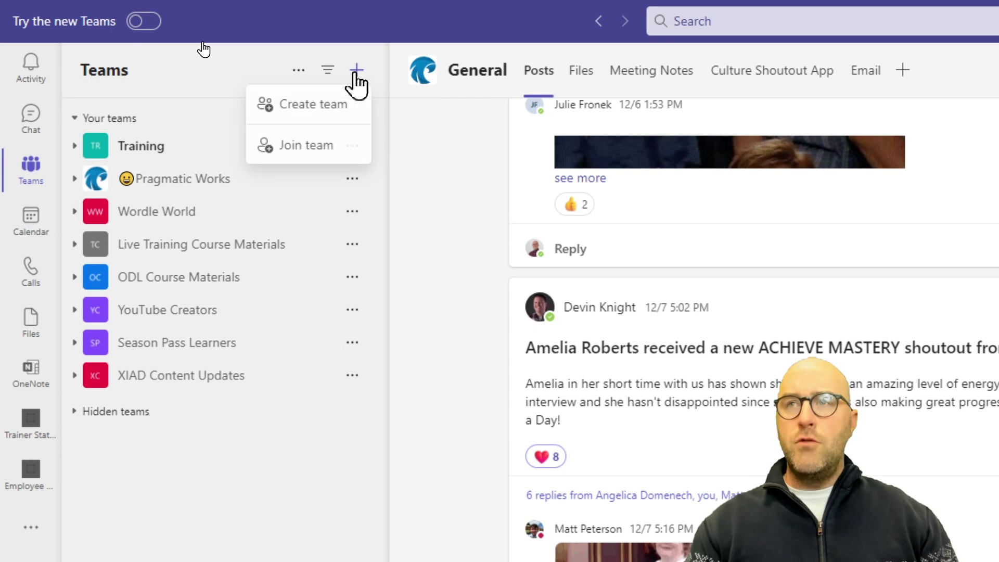
{"action": "left_click", "coordinate": [316, 107]}
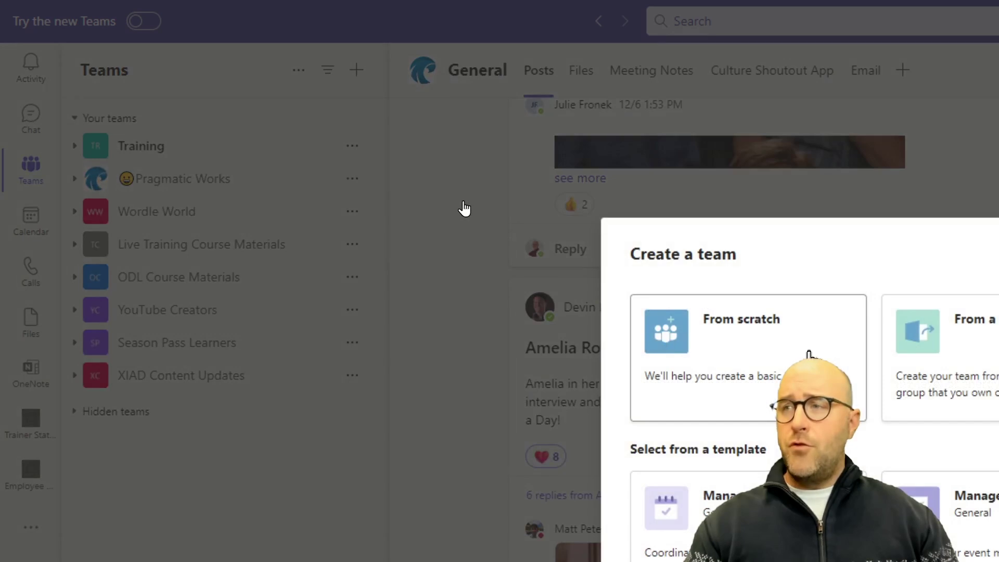
{"action": "left_click", "coordinate": [544, 365]}
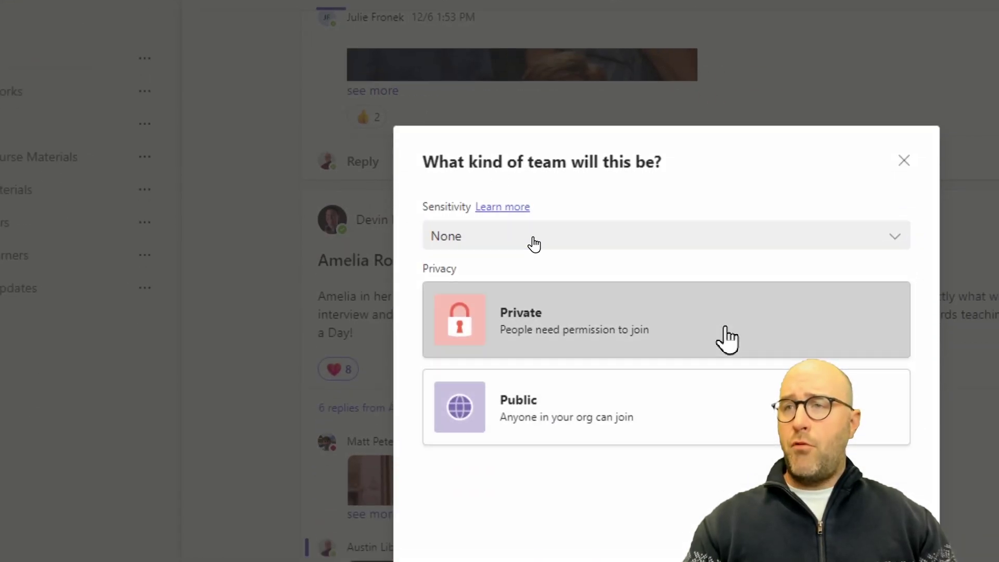
{"action": "left_click", "coordinate": [727, 340]}
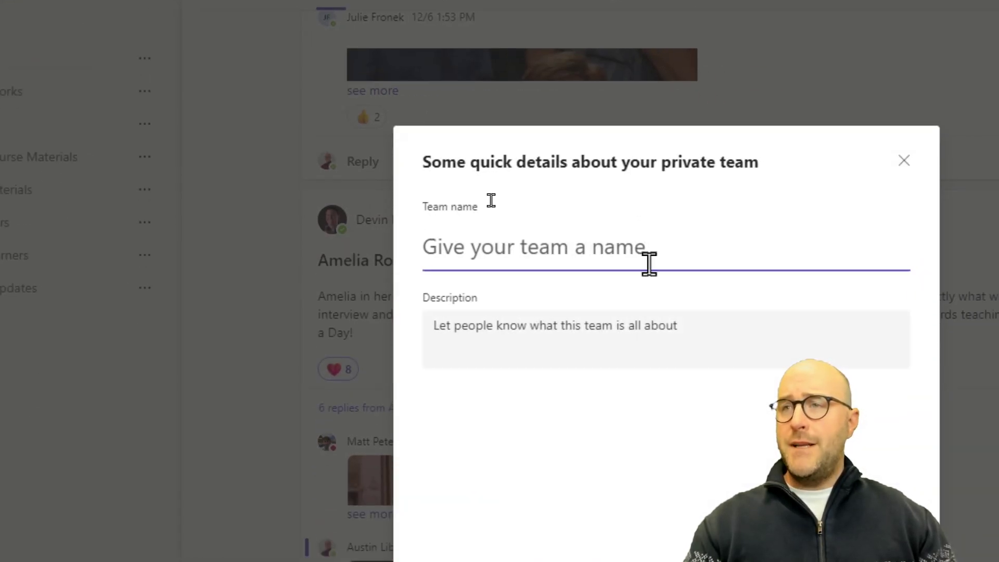
{"action": "type", "text": "Micros"}
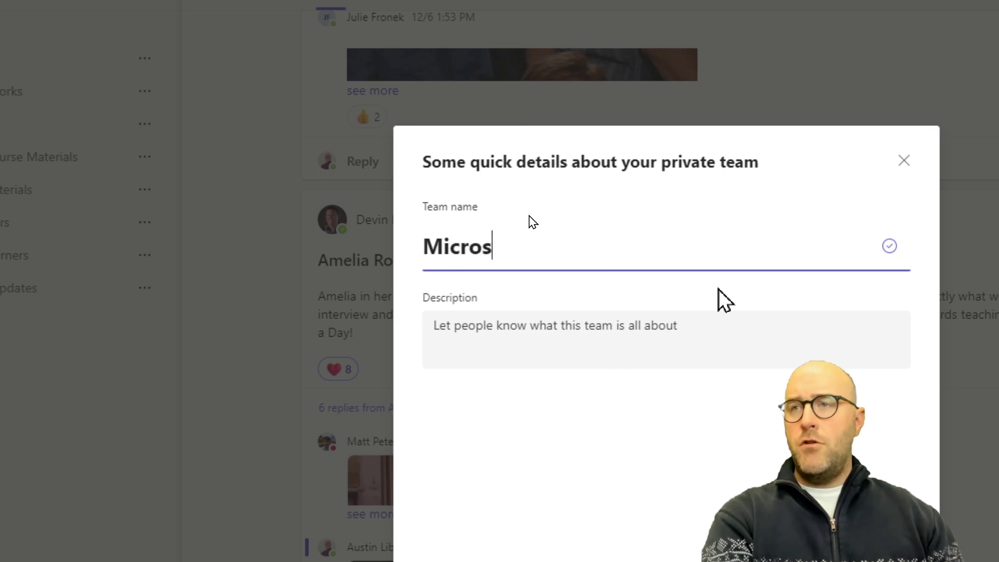
{"action": "type", "text": "oft Fabric Pipelines"}
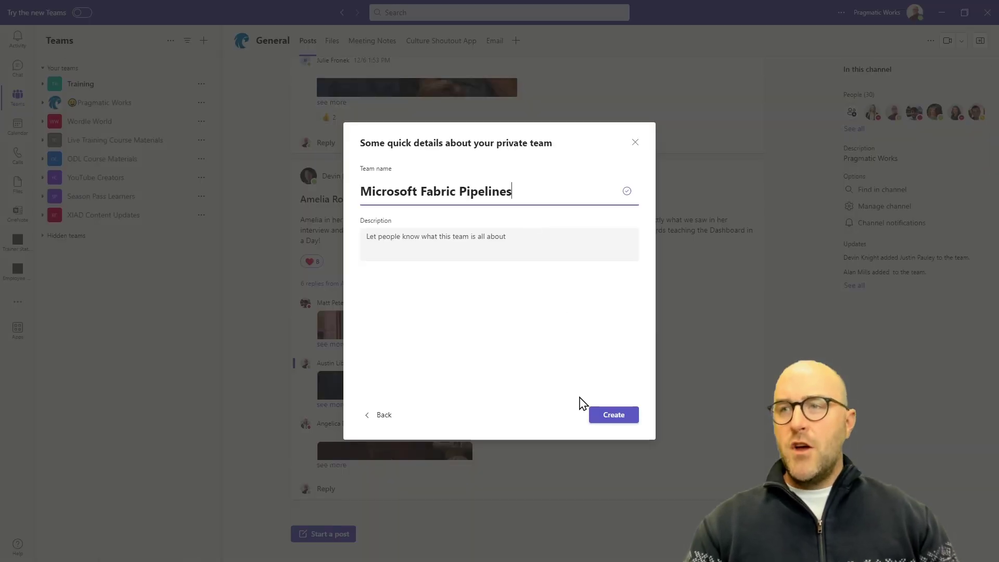
{"action": "left_click", "coordinate": [608, 419]}
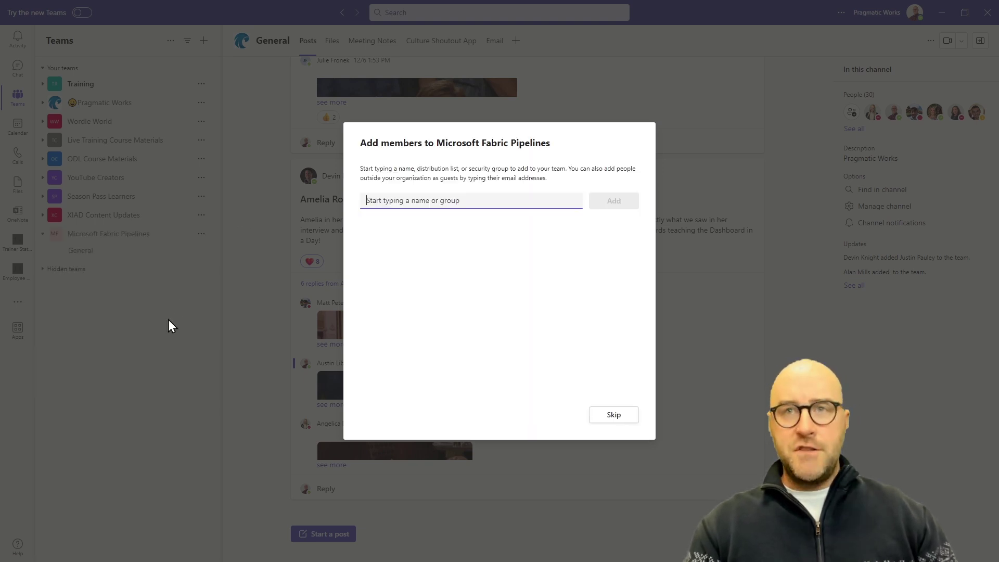
{"action": "left_click", "coordinate": [615, 418]}
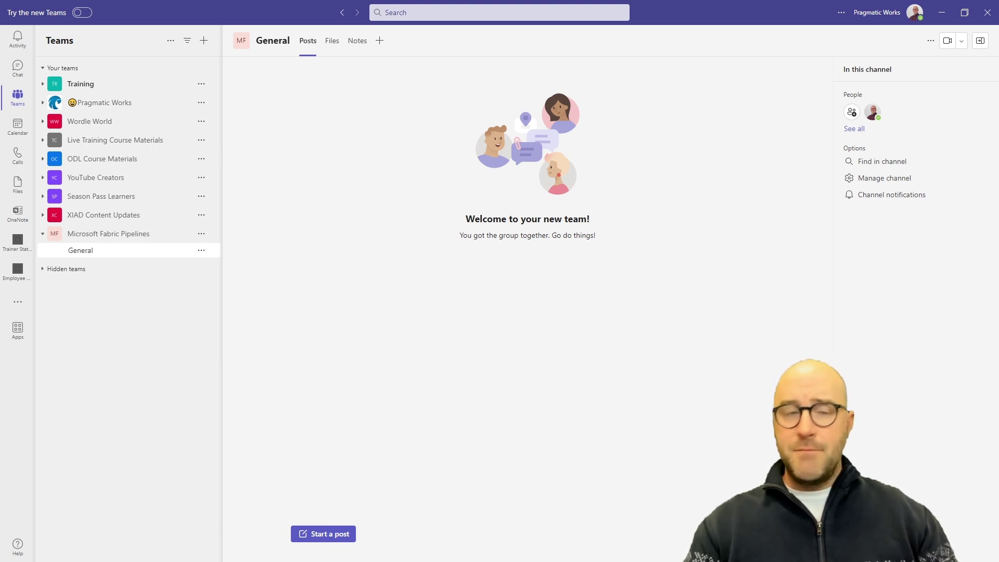
Step: Switch to the Edge window showing the LWTN - Data Engineering workspace
{"action": "key", "text": "alt+Tab"}
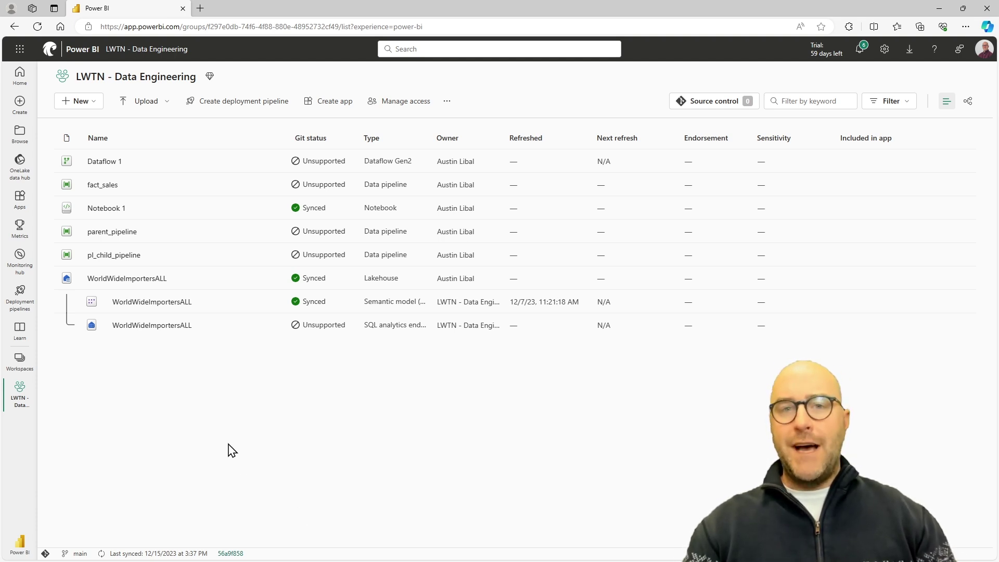
Step: Create a new Data pipeline item named 'Teams Activity' from the full list of item types
{"action": "left_click", "coordinate": [94, 103]}
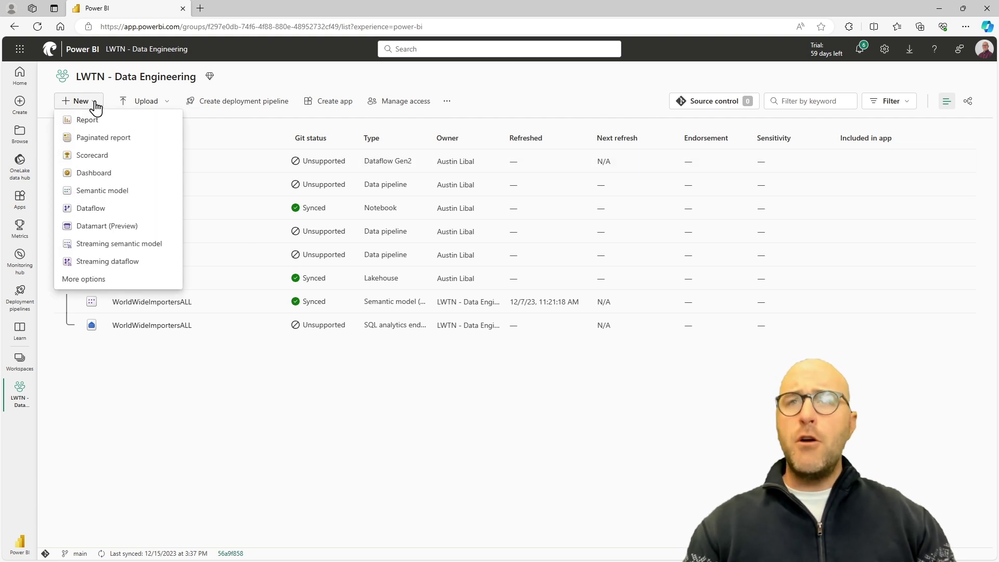
{"action": "left_click", "coordinate": [84, 280]}
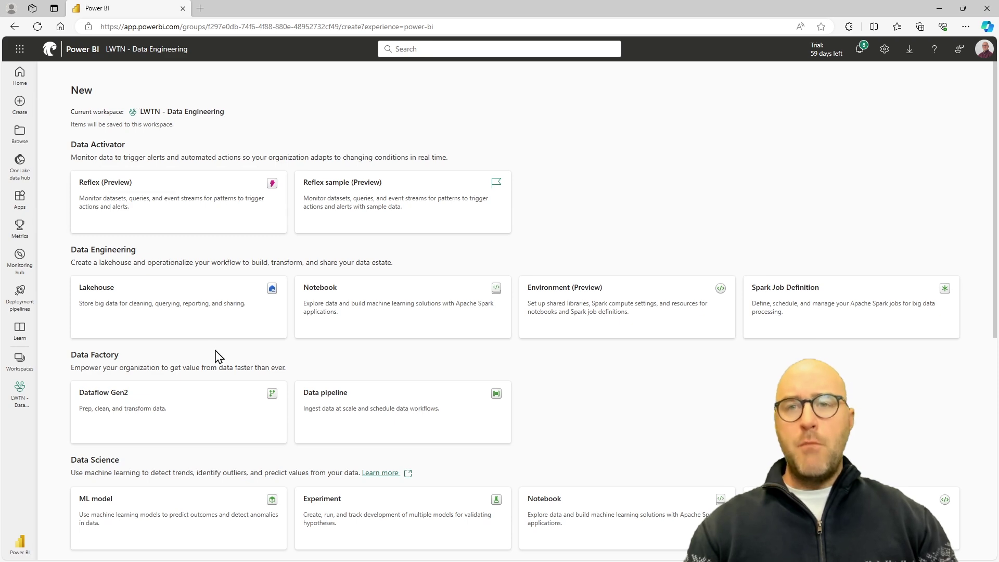
{"action": "scroll", "coordinate": [197, 364], "scroll_direction": "down", "scroll_amount": 4}
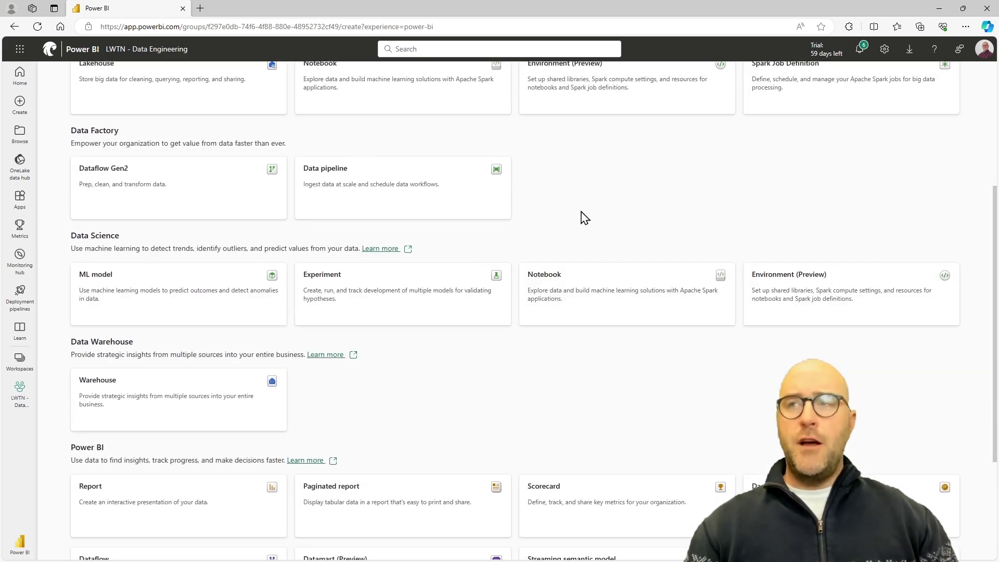
{"action": "key", "text": "ctrl+2"}
{"action": "left_click_drag", "start_coordinate": [523, 185], "coordinate": [678, 185]}
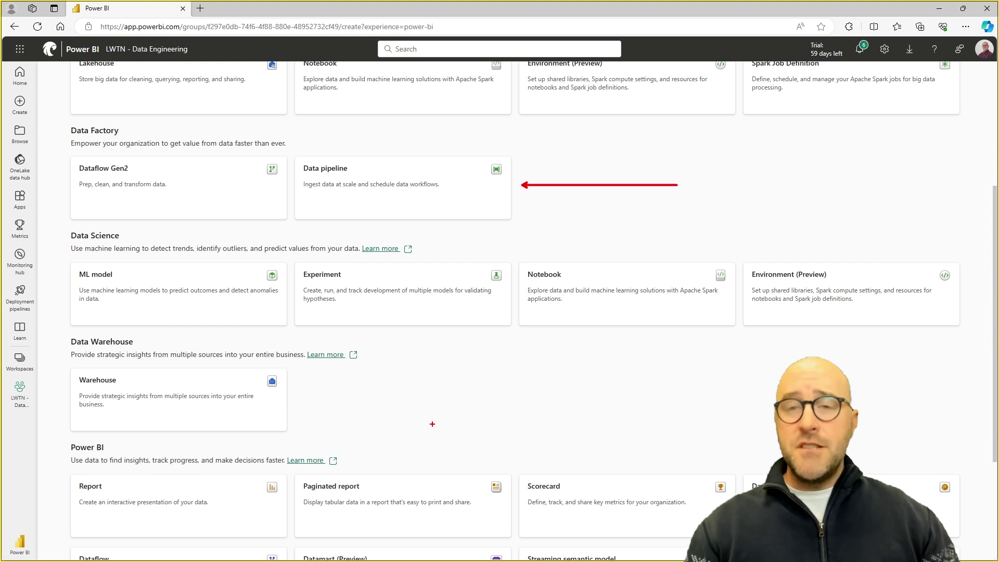
{"action": "key", "text": "Escape"}
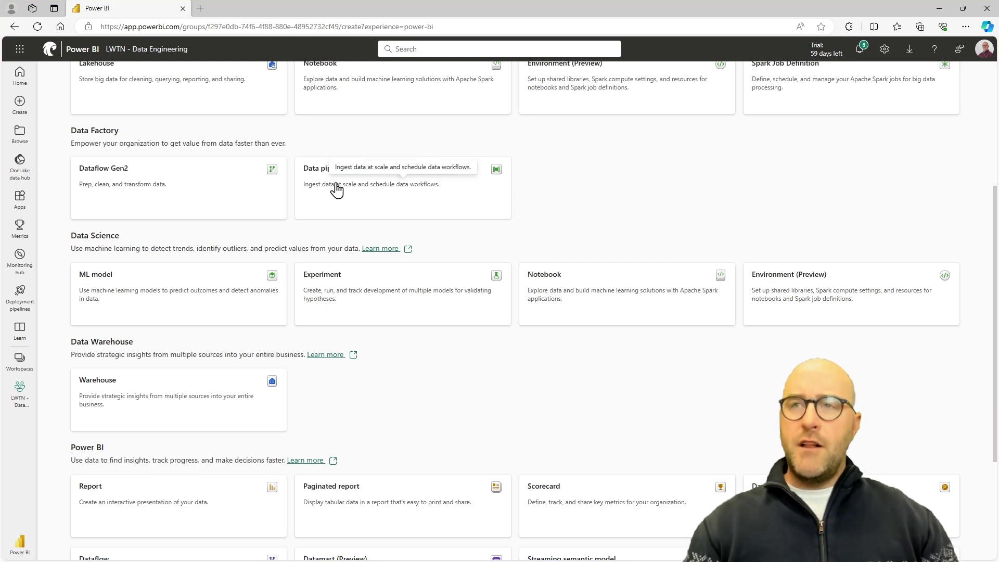
{"action": "left_click", "coordinate": [337, 190]}
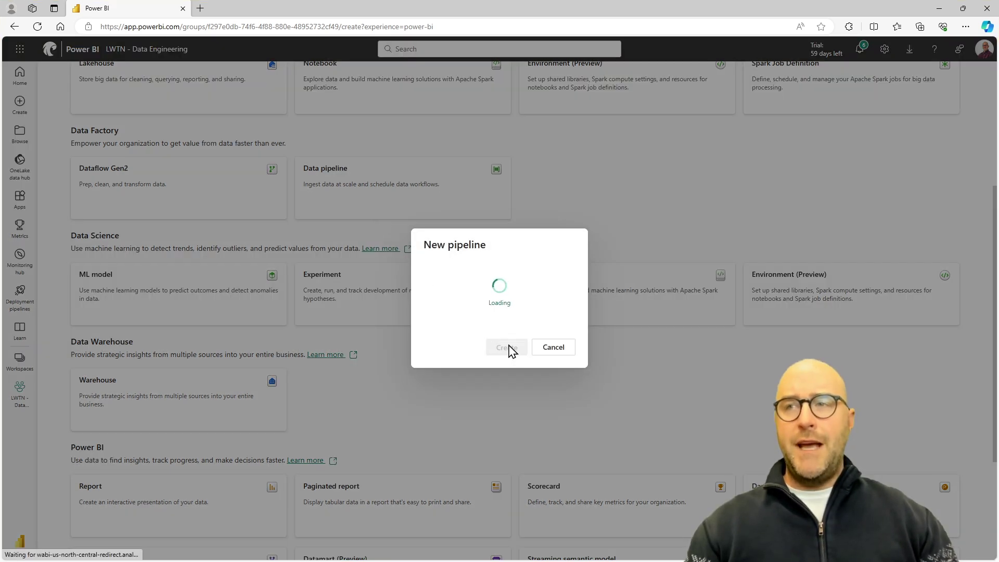
{"action": "double_click", "coordinate": [495, 279]}
{"action": "type", "text": "Teams "}
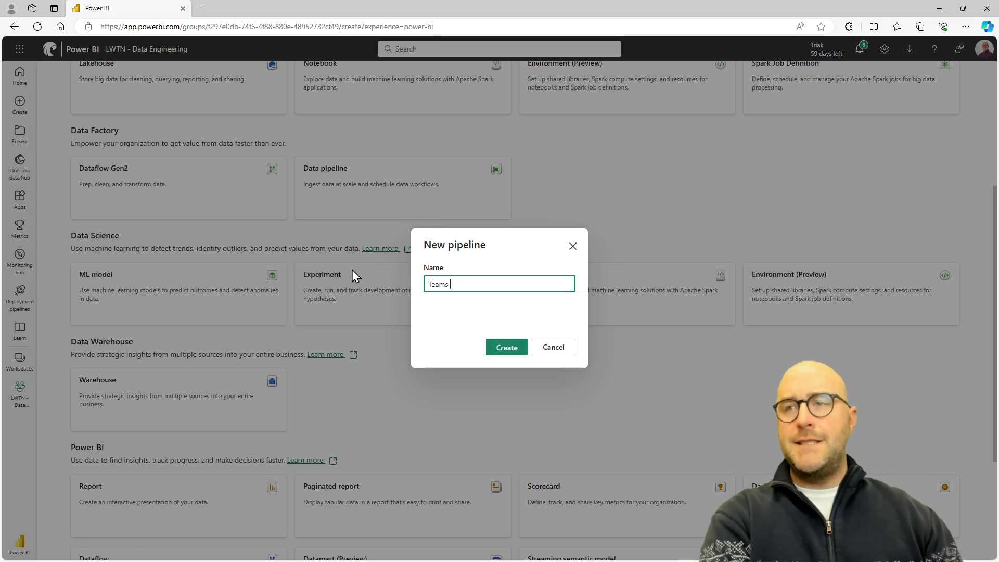
{"action": "type", "text": "Activity"}
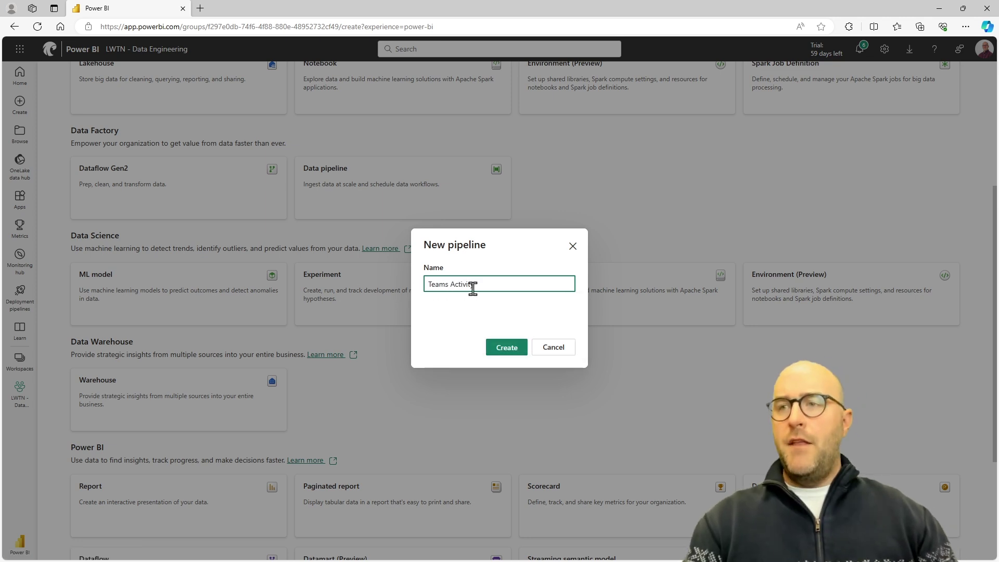
{"action": "left_click", "coordinate": [507, 349]}
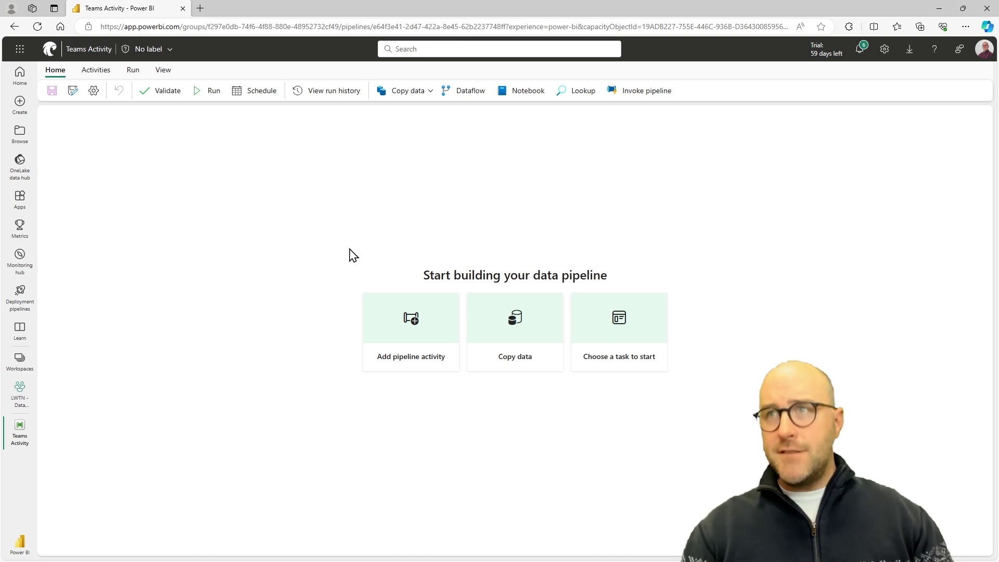
Step: Show the Activities ribbon listing all pipeline activities, including Teams and Office 365 Outlook
{"action": "key", "text": "ctrl+2"}
{"action": "left_click_drag", "start_coordinate": [452, 110], "coordinate": [387, 183]}
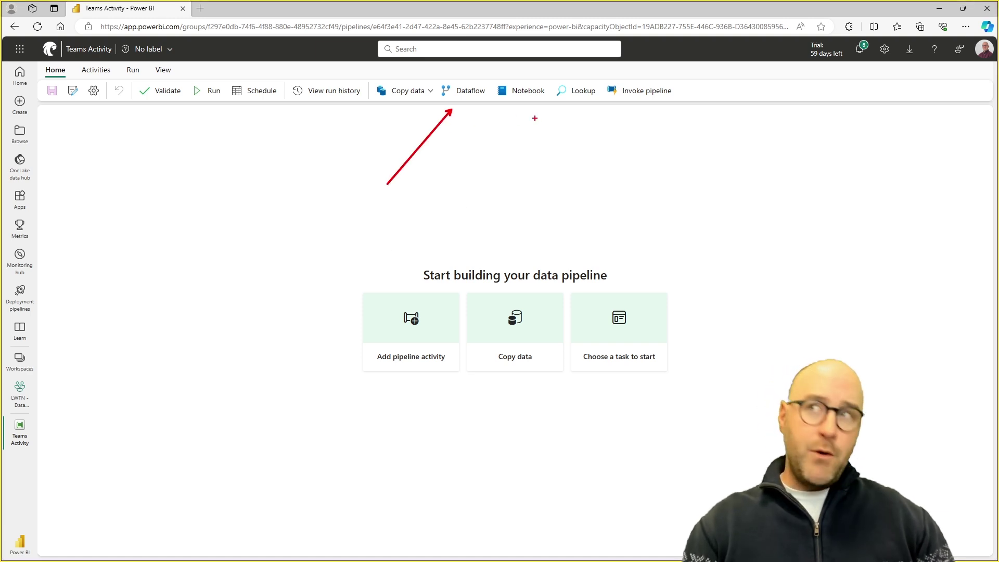
{"action": "left_click_drag", "start_coordinate": [535, 118], "coordinate": [591, 208]}
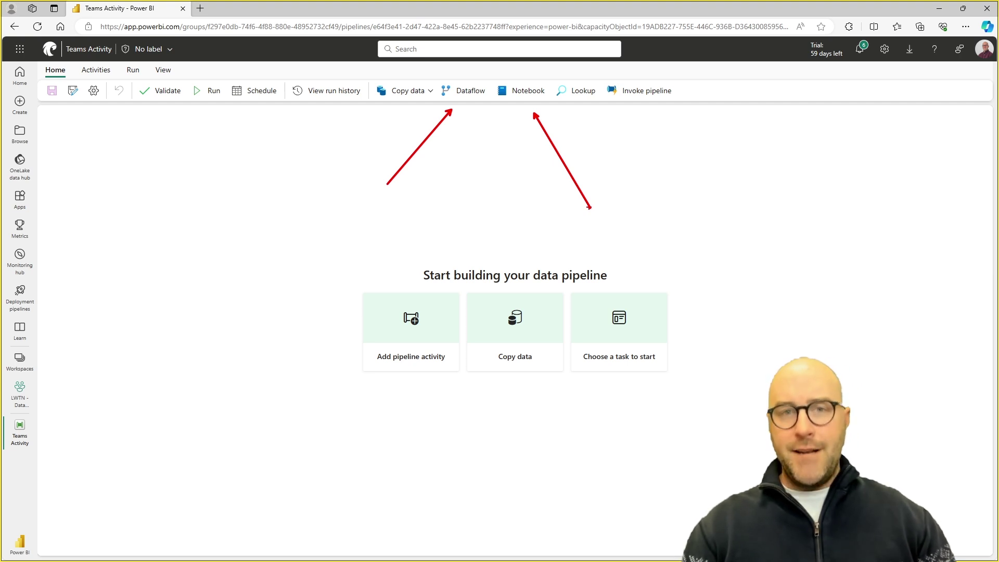
{"action": "key", "text": "Escape"}
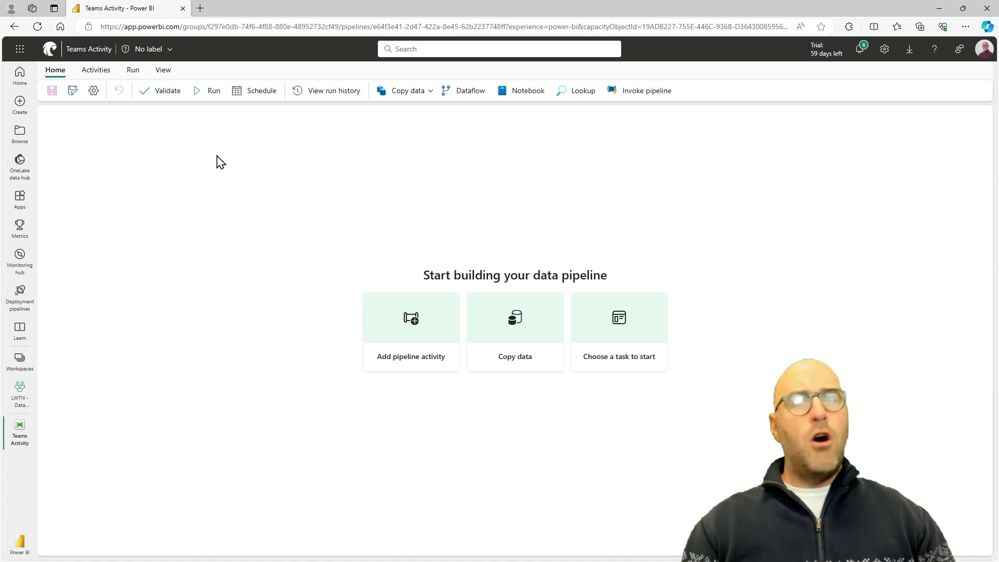
{"action": "left_click", "coordinate": [130, 73]}
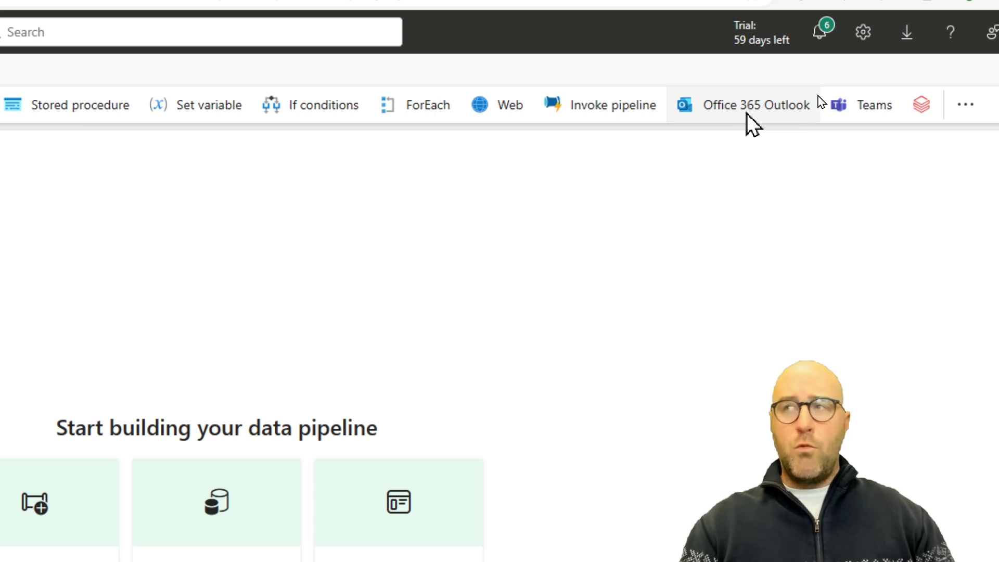
Step: Add a Teams activity to the canvas and show its Settings tab
{"action": "left_click", "coordinate": [861, 111]}
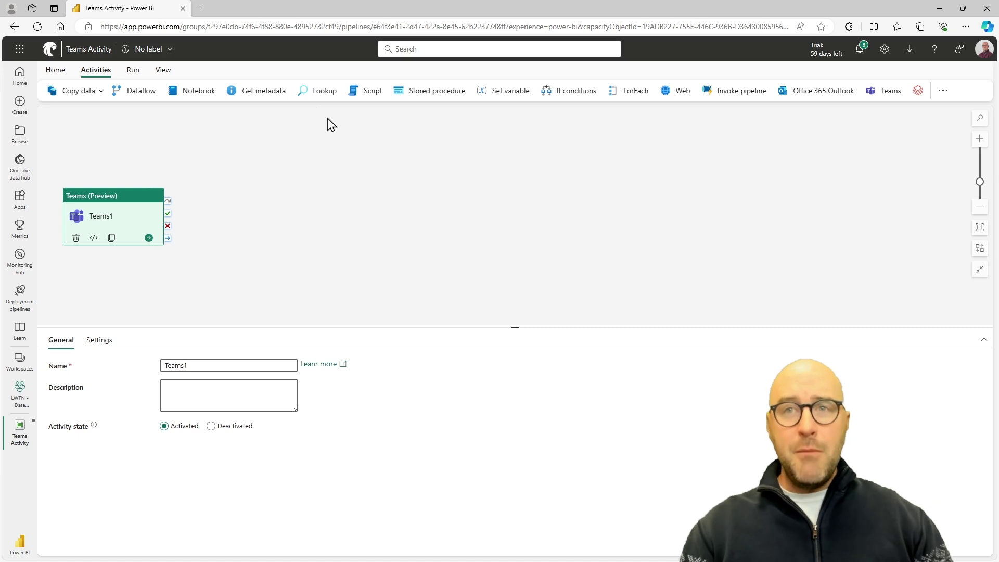
{"action": "left_click_drag", "start_coordinate": [111, 217], "coordinate": [256, 175]}
{"action": "left_click_drag", "start_coordinate": [525, 329], "coordinate": [515, 248]}
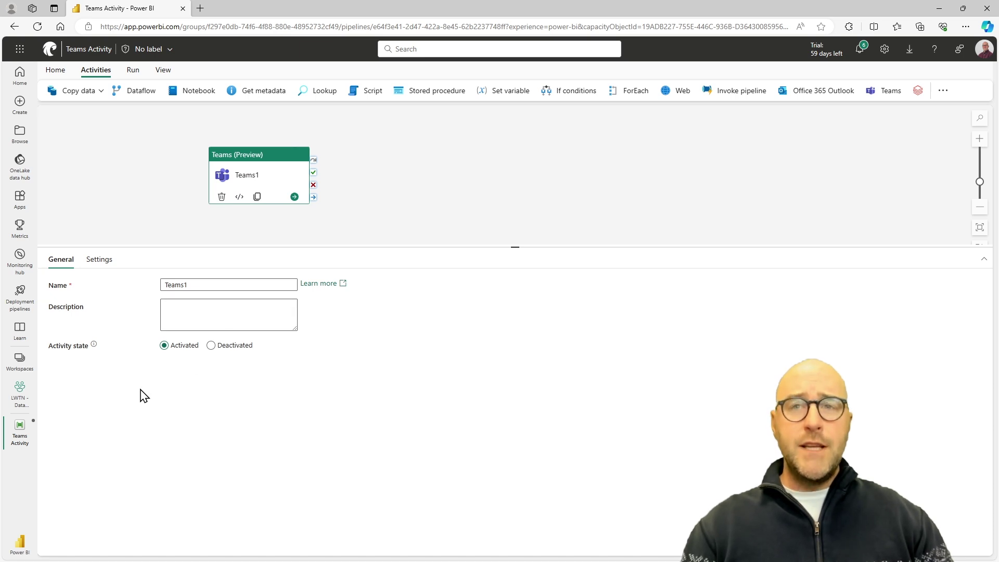
{"action": "left_click", "coordinate": [89, 267]}
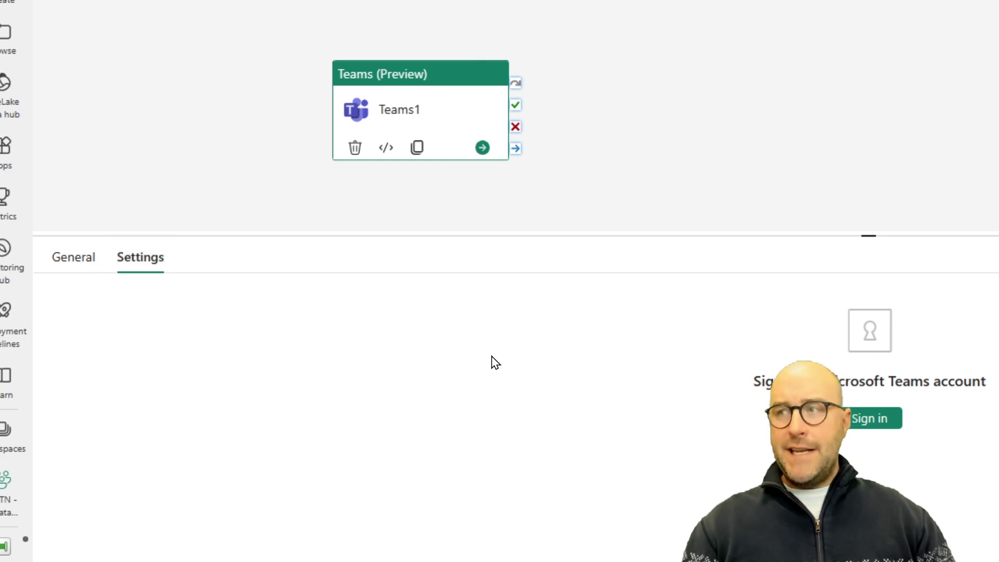
Step: Sign Teams1 in to Microsoft Teams with the work account and allow access
{"action": "left_click", "coordinate": [867, 420]}
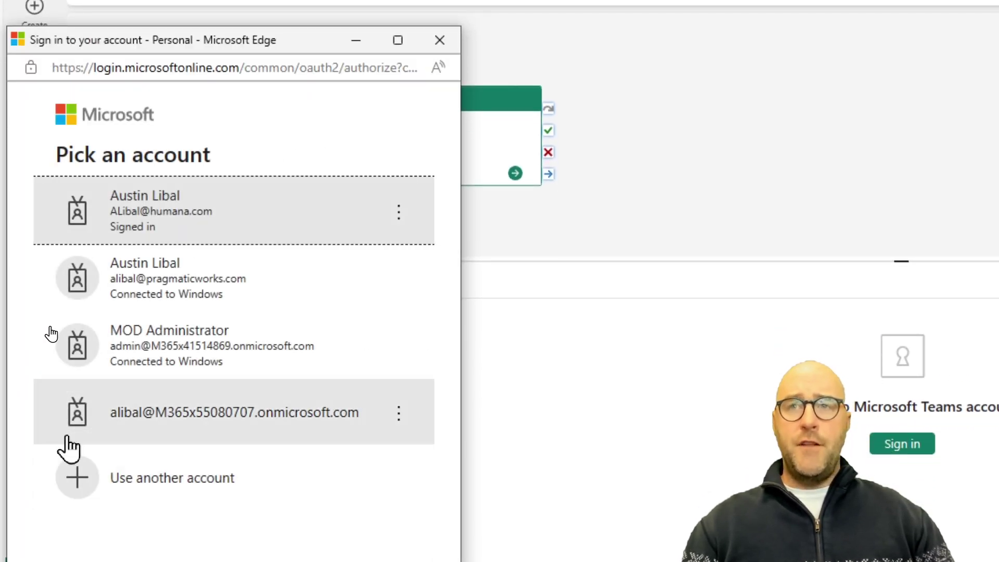
{"action": "left_click", "coordinate": [222, 289]}
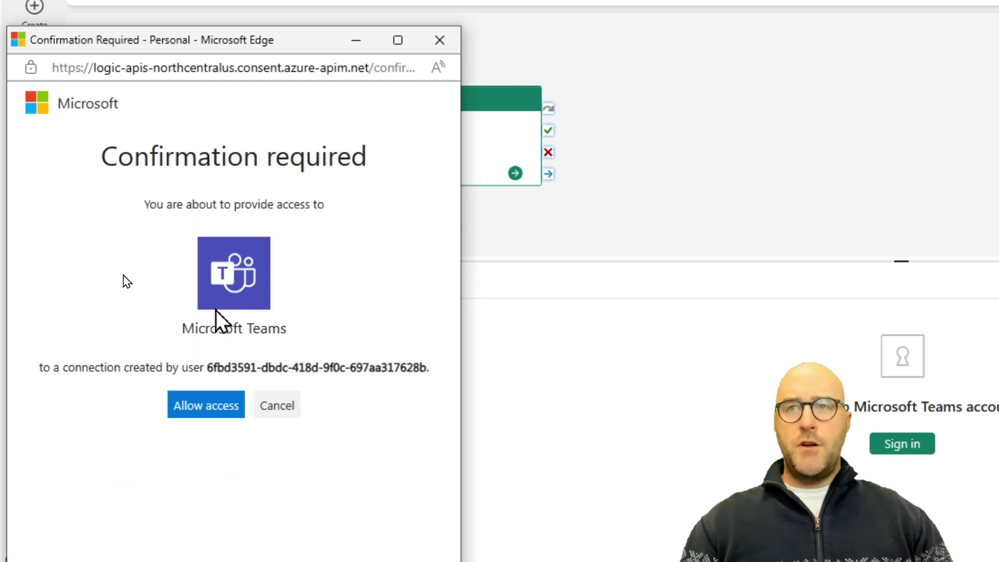
{"action": "left_click", "coordinate": [201, 410]}
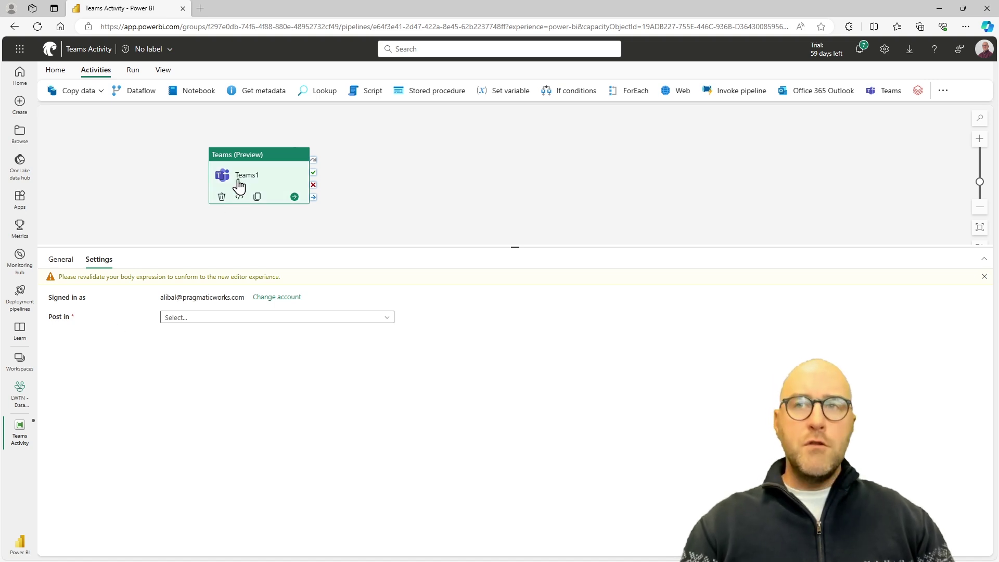
Step: Add a Copy data activity before Teams1, linked to it on success
{"action": "left_click_drag", "start_coordinate": [239, 185], "coordinate": [430, 189]}
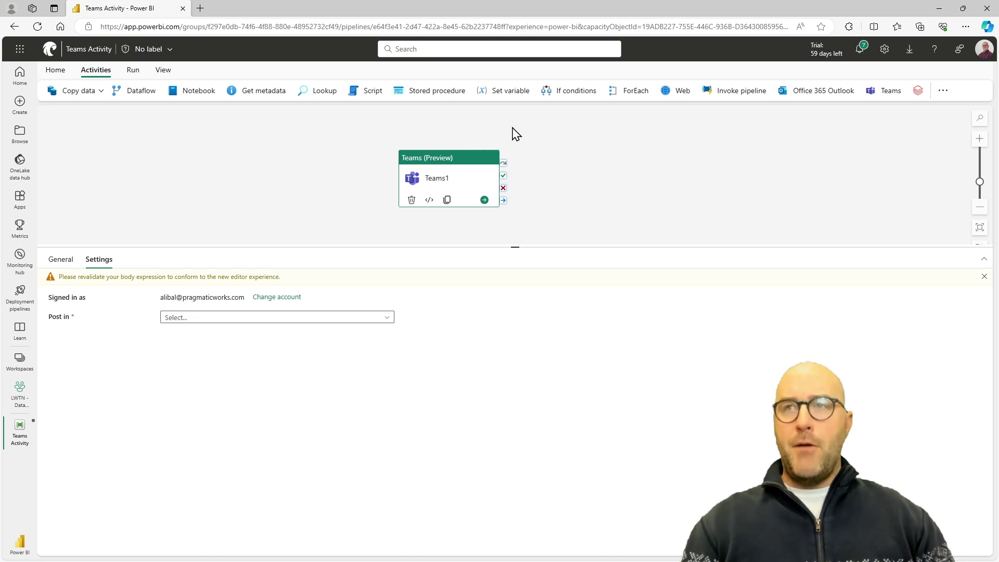
{"action": "left_click", "coordinate": [89, 92]}
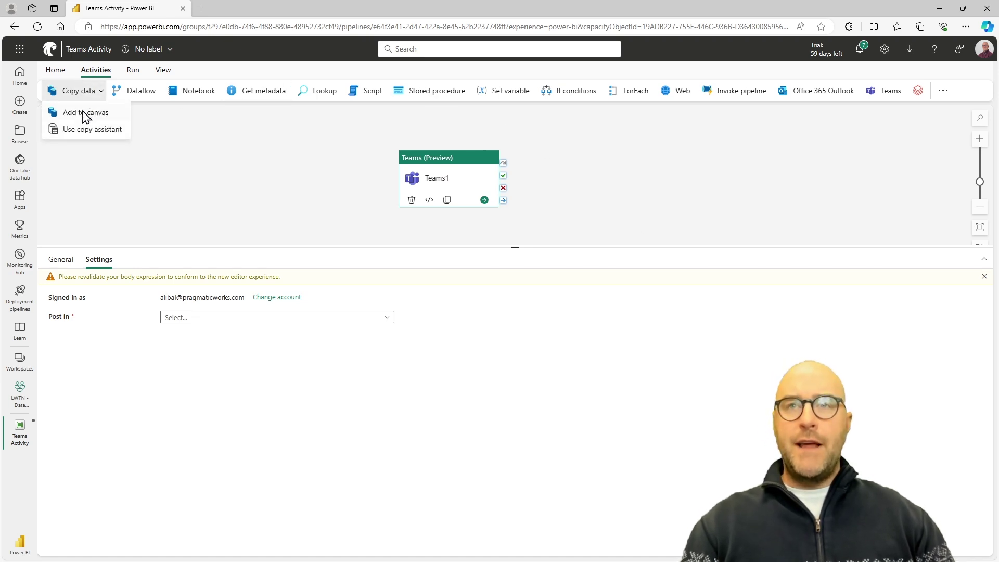
{"action": "left_click", "coordinate": [85, 111]}
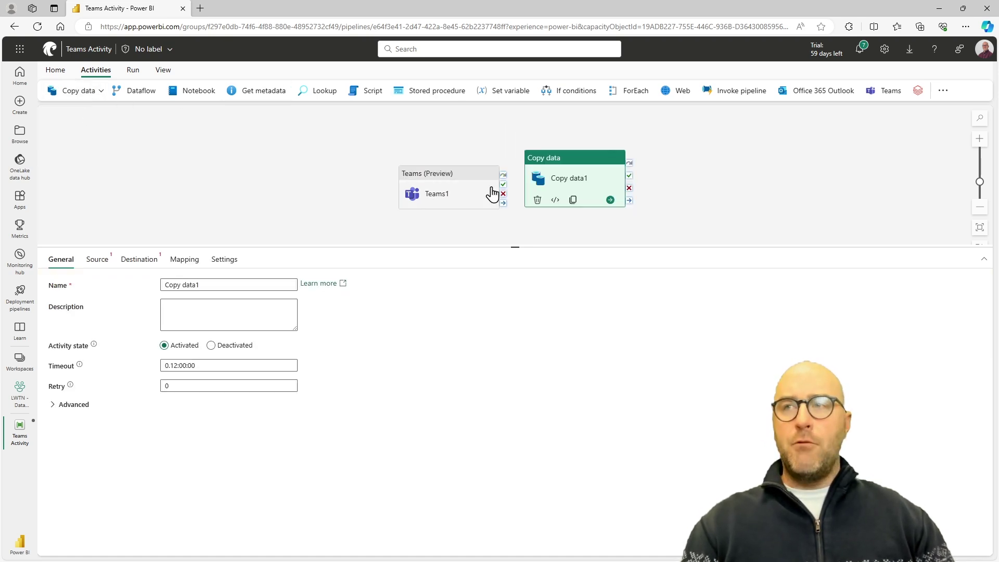
{"action": "mouse_move", "coordinate": [584, 183]}
{"action": "left_mouse_down"}
{"action": "mouse_move", "coordinate": [217, 186]}
{"action": "mouse_move", "coordinate": [434, 203]}
{"action": "mouse_move", "coordinate": [433, 225]}
{"action": "left_mouse_up"}
{"action": "left_click", "coordinate": [437, 211]}
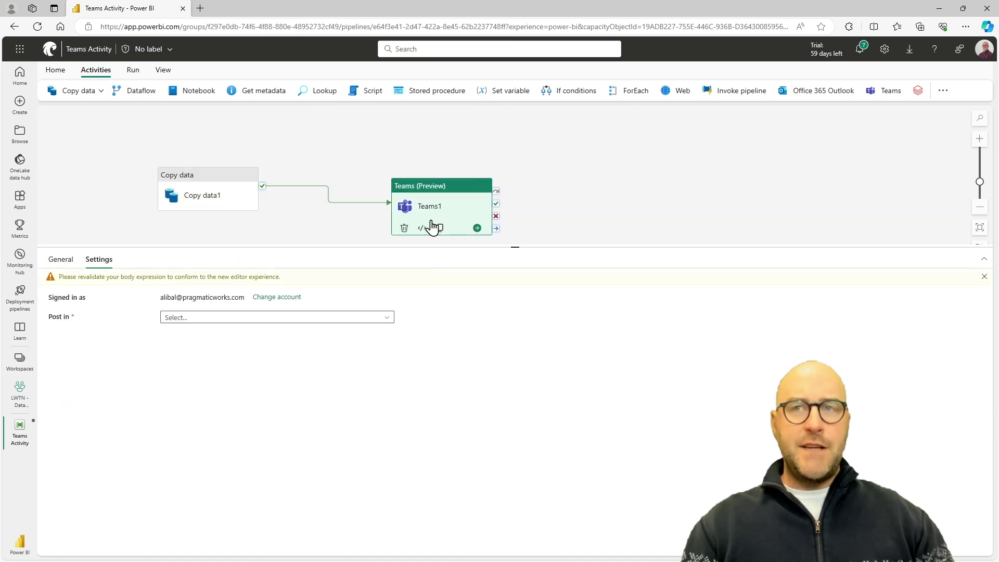
{"action": "right_click", "coordinate": [240, 198]}
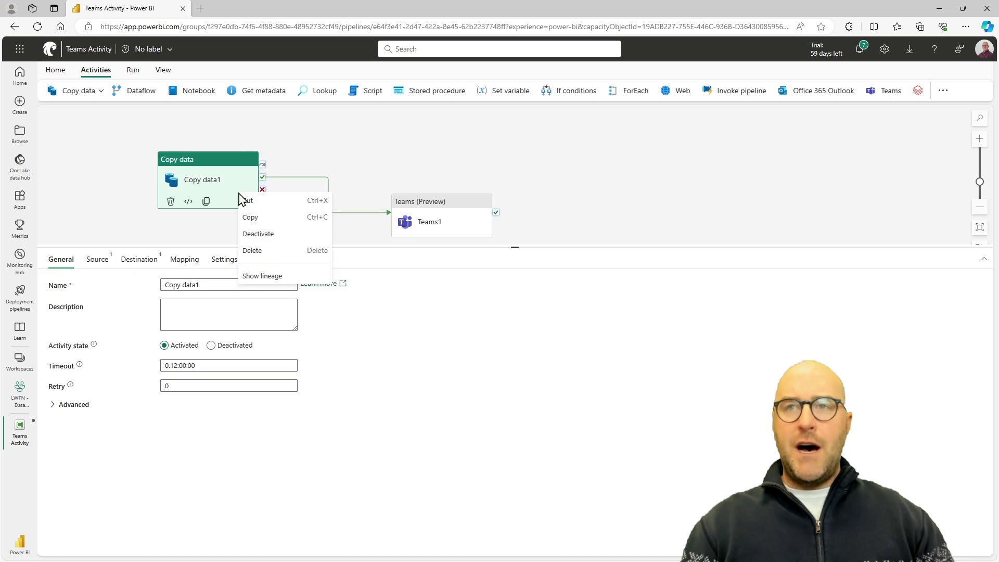
Step: Delete Copy data1 and move Teams1 to the canvas's top-left
{"action": "left_click", "coordinate": [280, 254]}
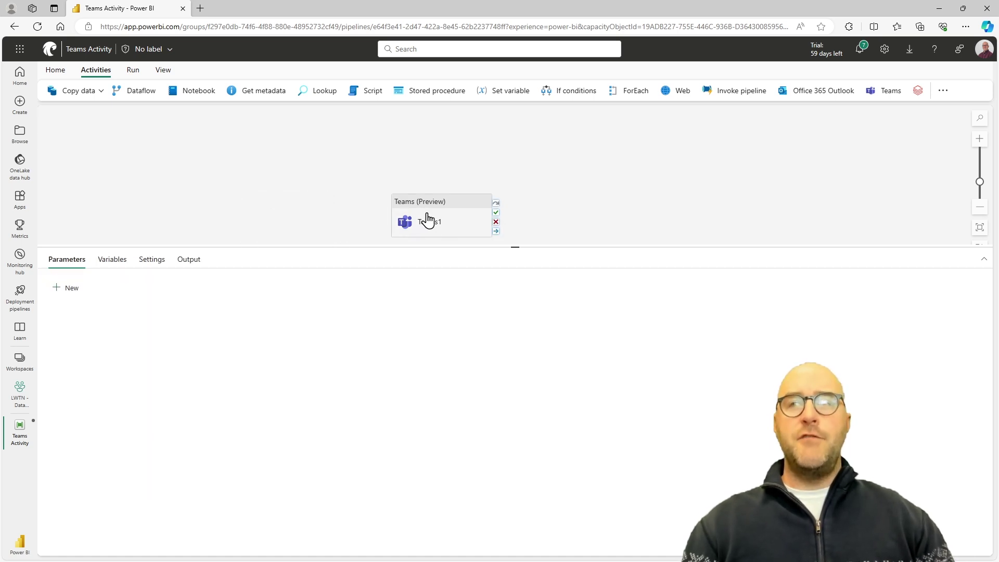
{"action": "left_click_drag", "start_coordinate": [426, 217], "coordinate": [170, 173]}
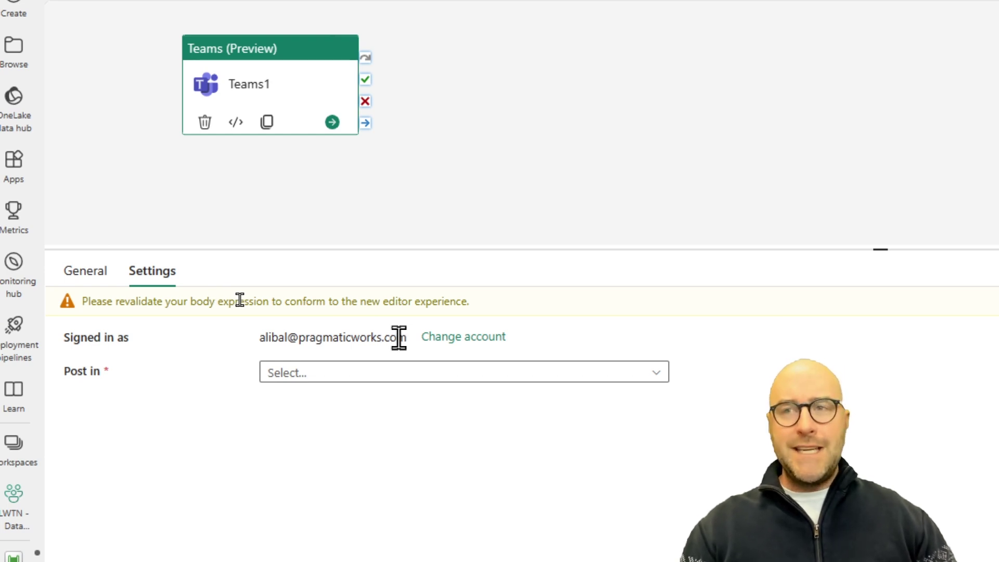
Step: Set Teams1 to post in a Channel: team Microsoft Fabric Pipelines, channel General
{"action": "left_click", "coordinate": [391, 374]}
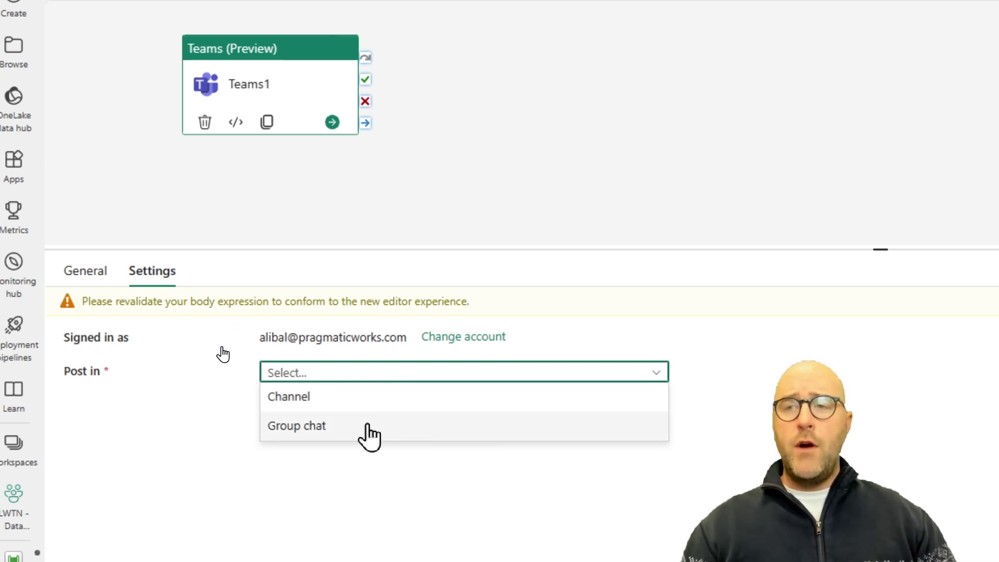
{"action": "left_click", "coordinate": [359, 396]}
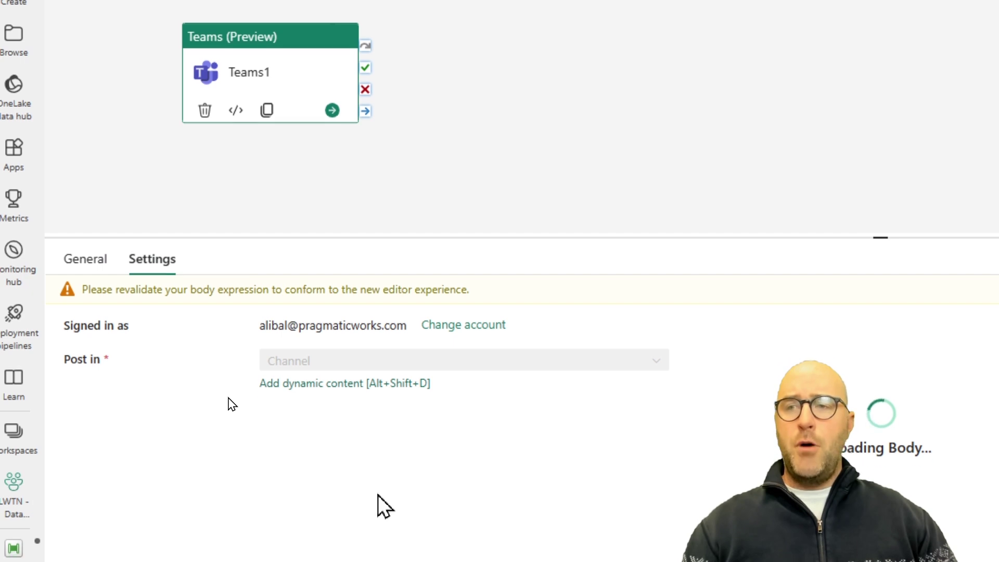
{"action": "scroll", "coordinate": [378, 495], "scroll_direction": "down", "scroll_amount": 3}
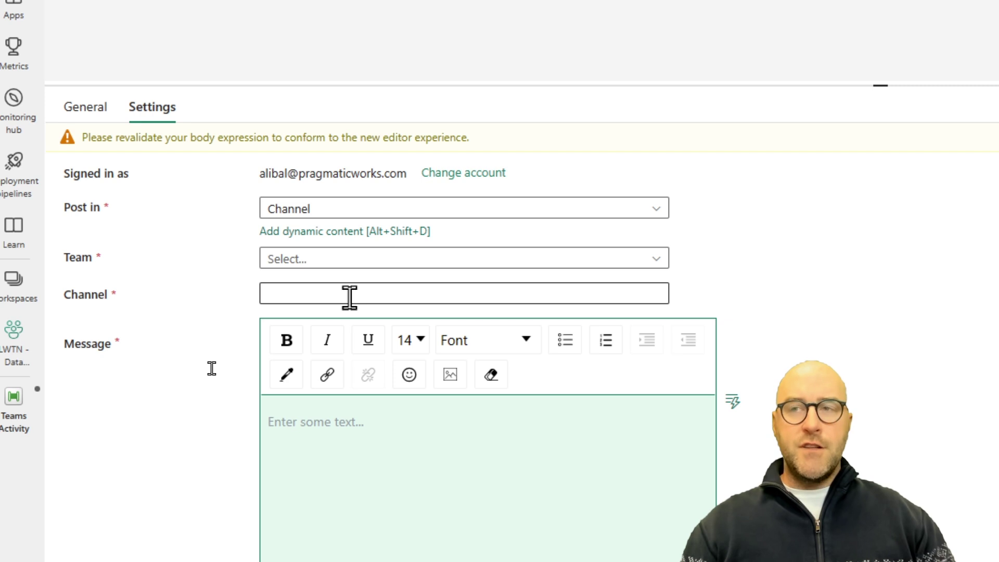
{"action": "left_click", "coordinate": [349, 258]}
{"action": "scroll", "coordinate": [393, 500], "scroll_direction": "down", "scroll_amount": 3}
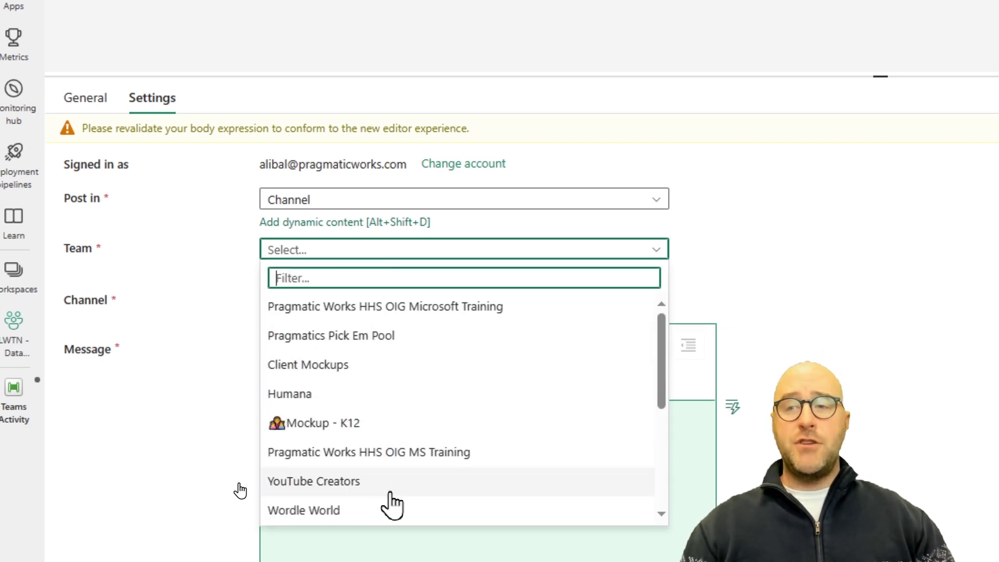
{"action": "scroll", "coordinate": [411, 479], "scroll_direction": "down", "scroll_amount": 5}
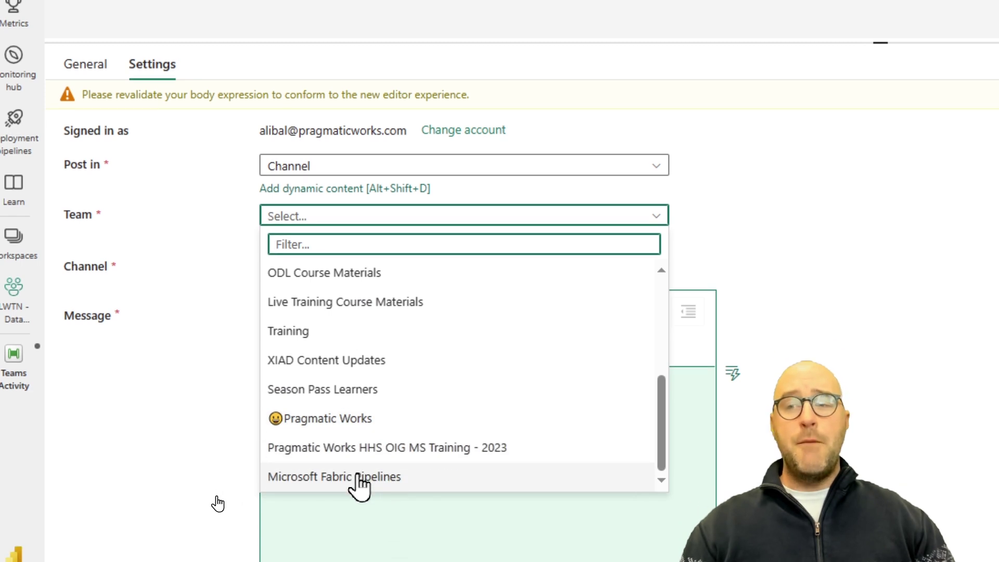
{"action": "left_click", "coordinate": [360, 479]}
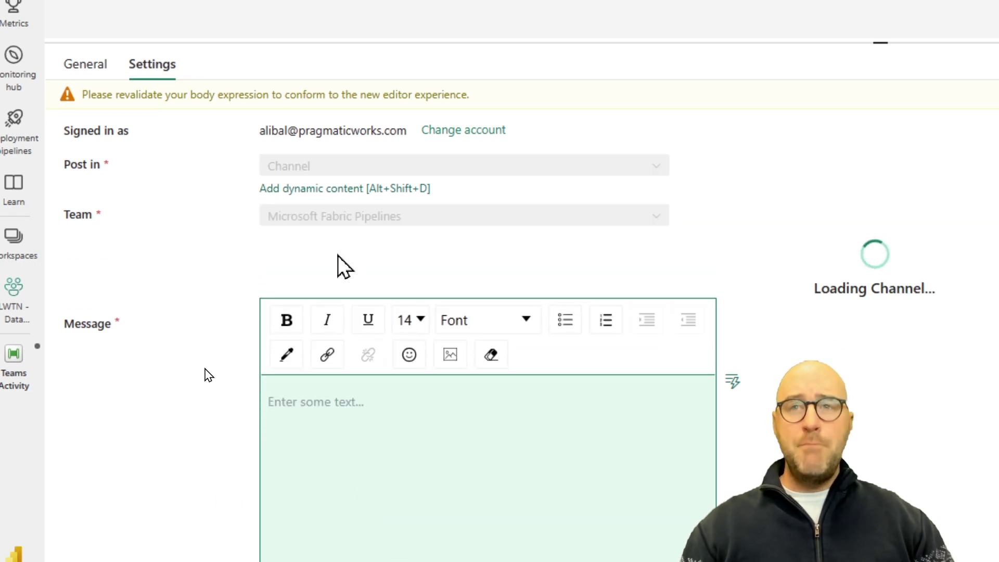
{"action": "left_click", "coordinate": [373, 251]}
{"action": "left_click", "coordinate": [321, 276]}
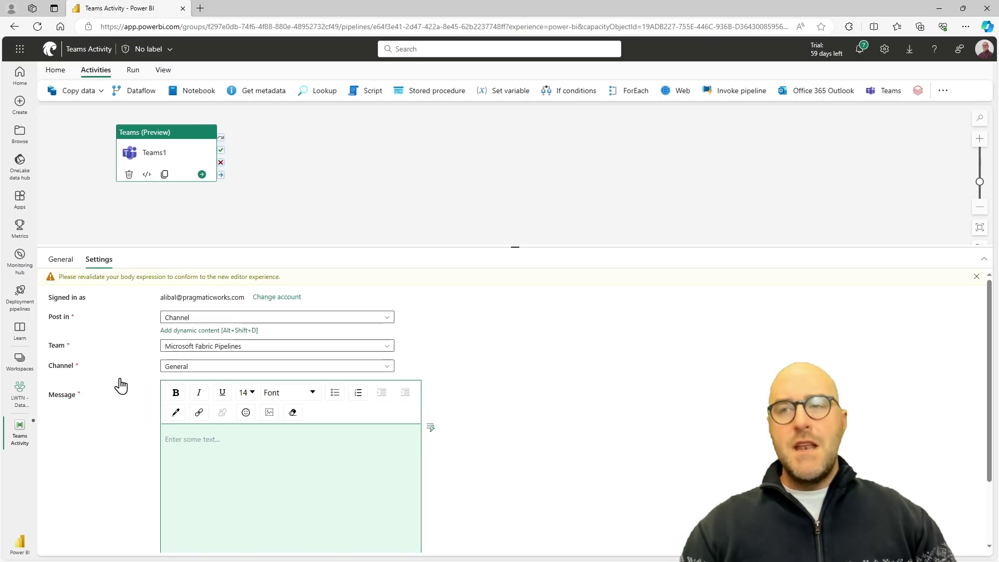
Step: Write 'The pipeline ran successfully.' and a 'Pipeline RunID:' line in the Teams1 message
{"action": "scroll", "coordinate": [191, 287], "scroll_direction": "down", "scroll_amount": 3}
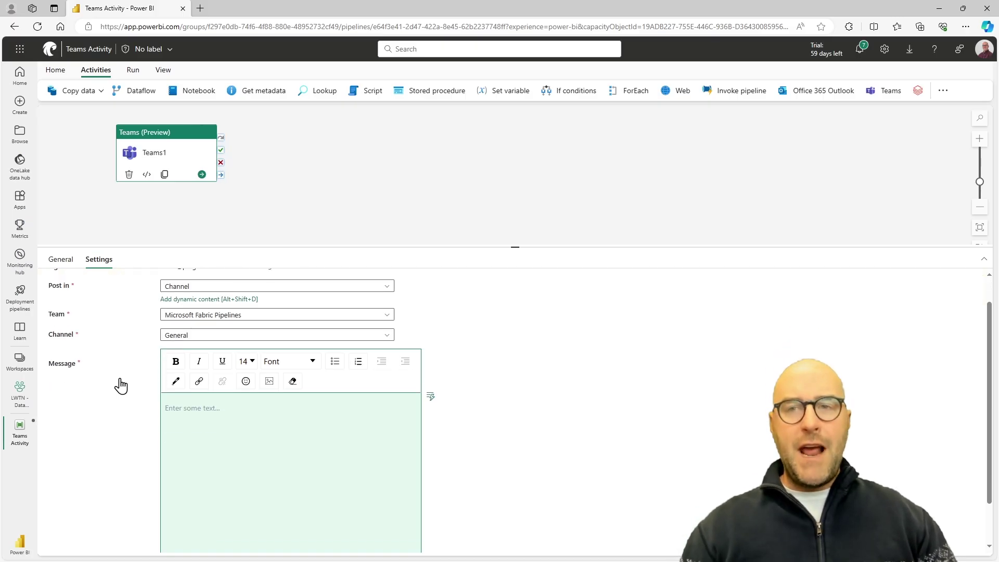
{"action": "left_click_drag", "start_coordinate": [540, 245], "coordinate": [541, 202]}
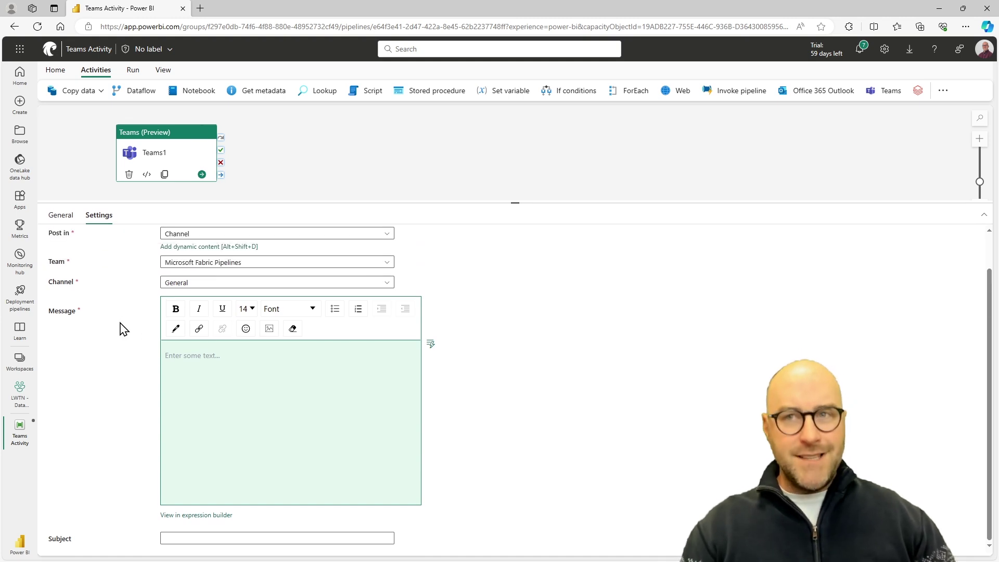
{"action": "left_click", "coordinate": [211, 373]}
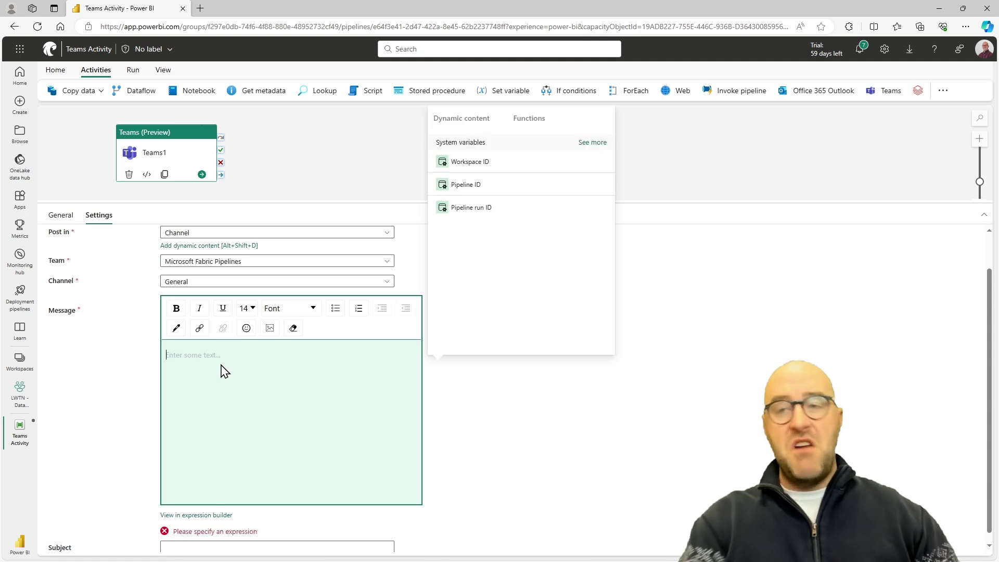
{"action": "type", "text": "The pipeline ran successfully."}
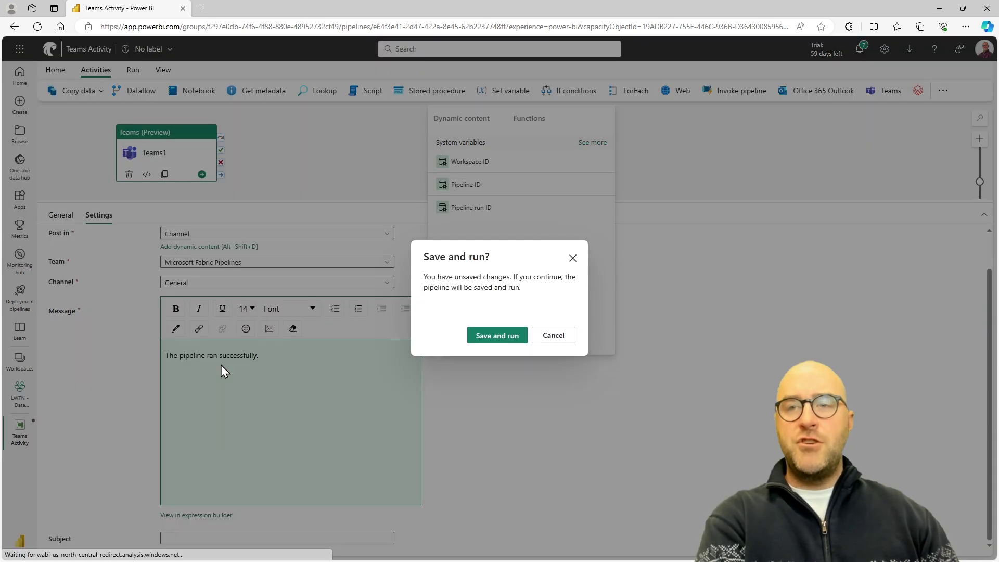
{"action": "left_click", "coordinate": [573, 258]}
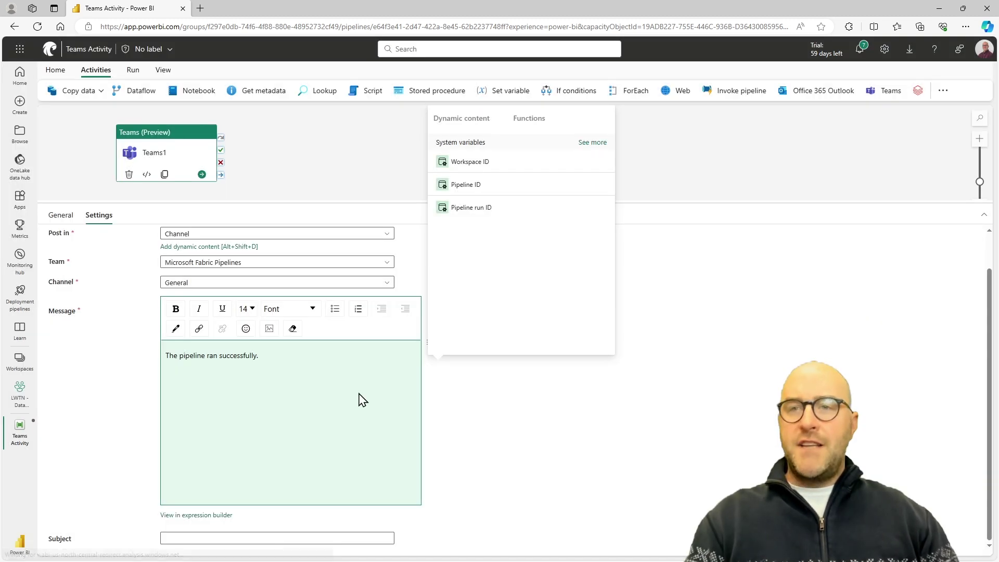
{"action": "left_click", "coordinate": [283, 368]}
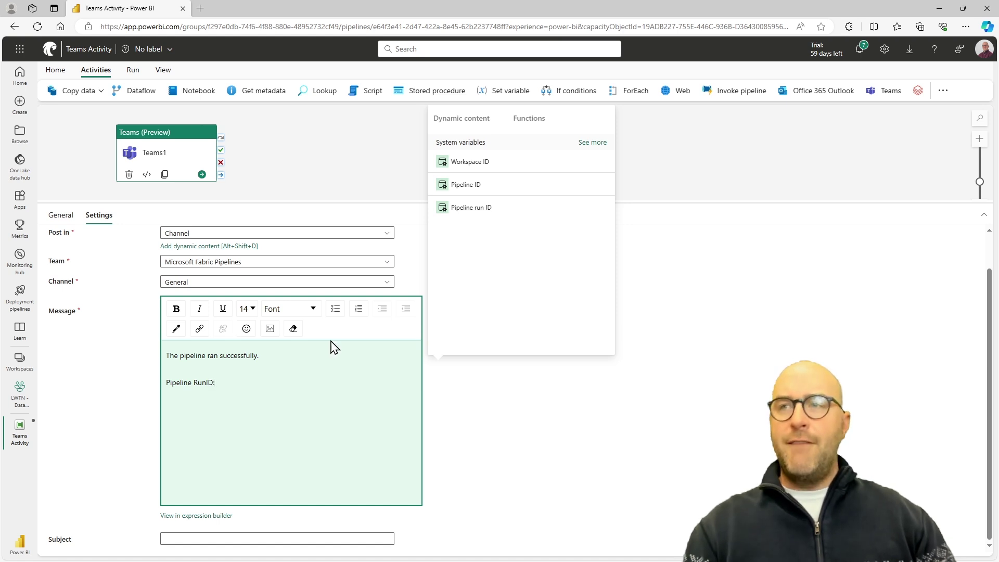
Step: Insert run, pipeline and workspace ID dynamic values after their labels, ending with 'Great job!'
{"action": "left_click", "coordinate": [476, 207]}
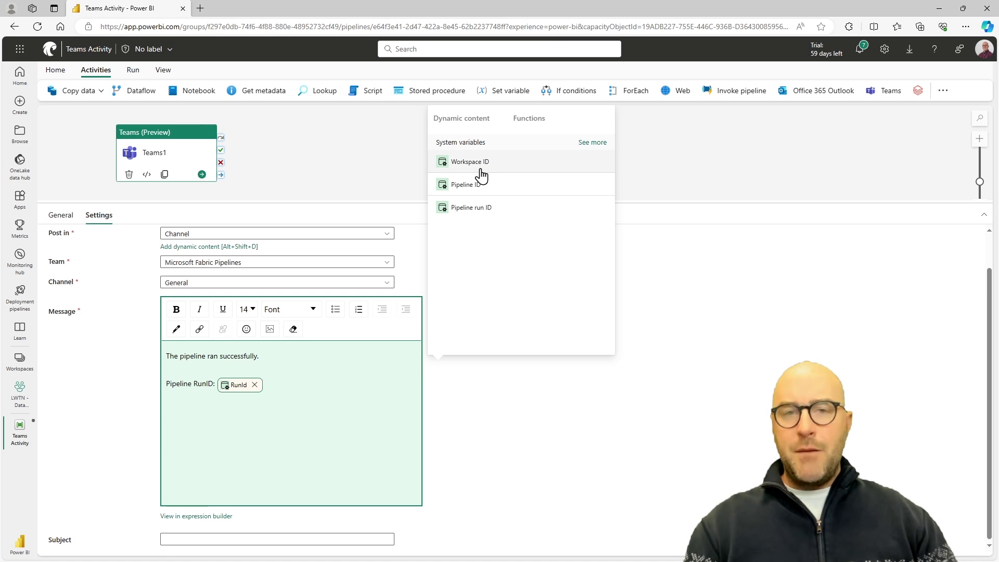
{"action": "key", "text": "Return"}
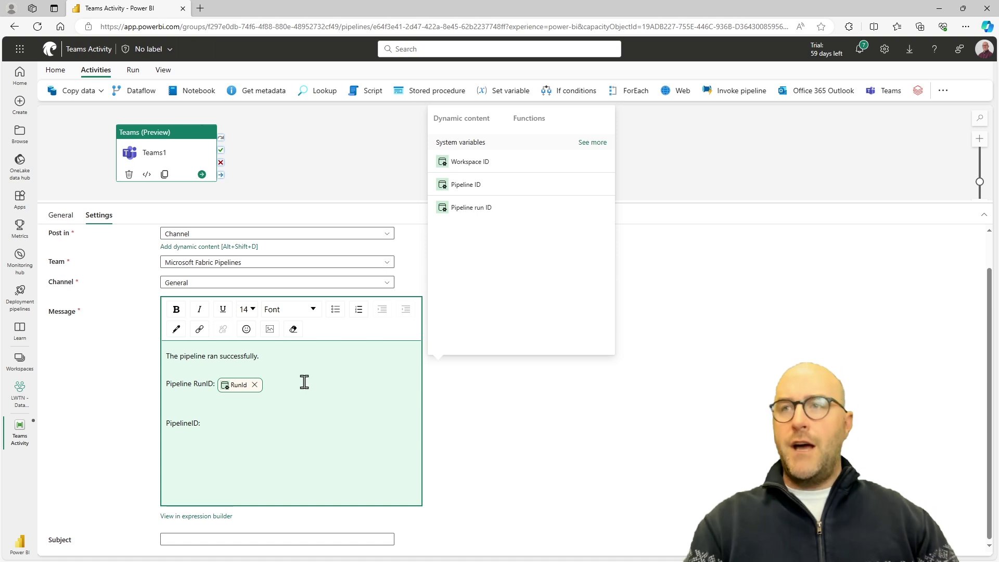
{"action": "left_click", "coordinate": [466, 186]}
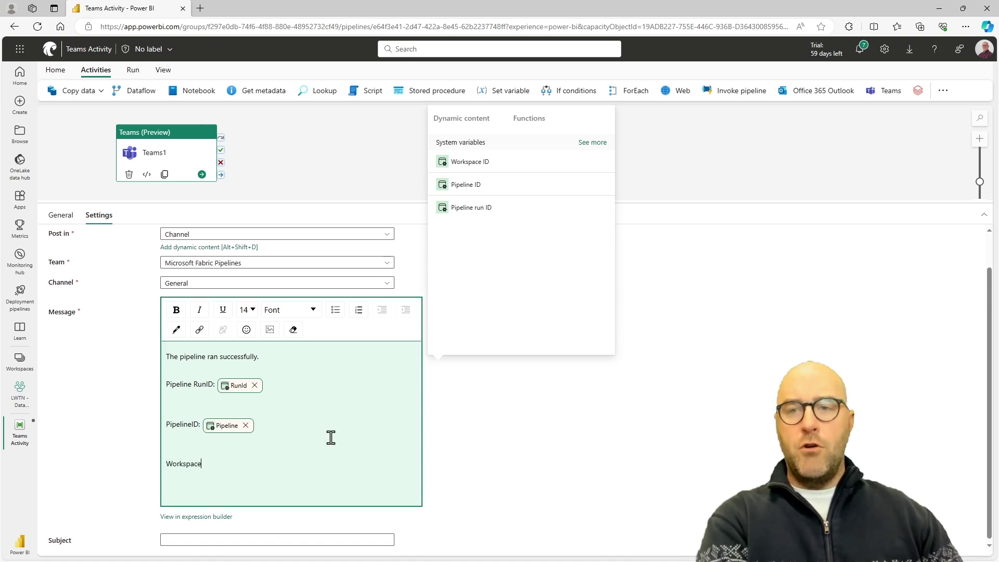
{"action": "left_click", "coordinate": [459, 162]}
{"action": "key", "text": "Return"}
{"action": "key", "text": "Return"}
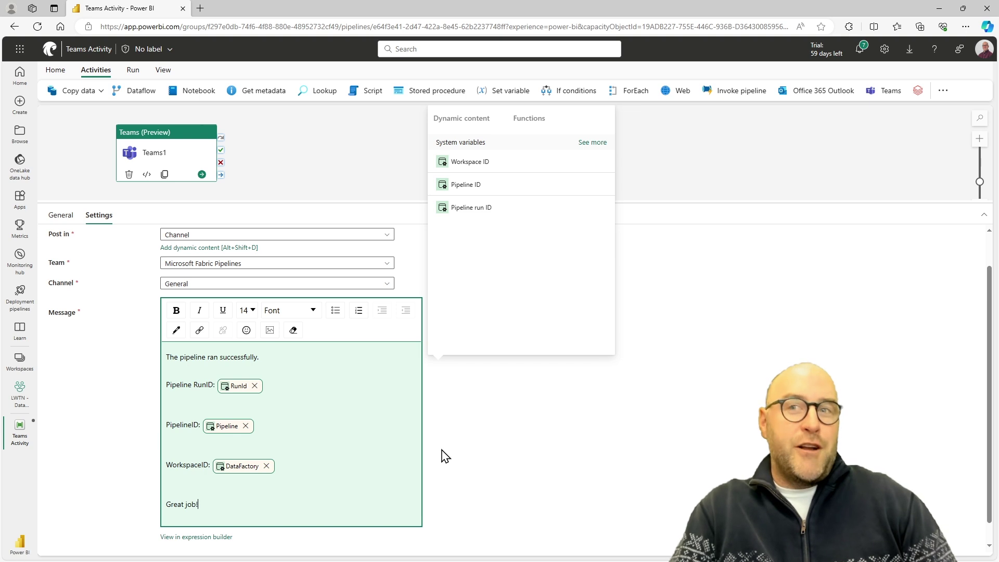
{"action": "left_click", "coordinate": [517, 446]}
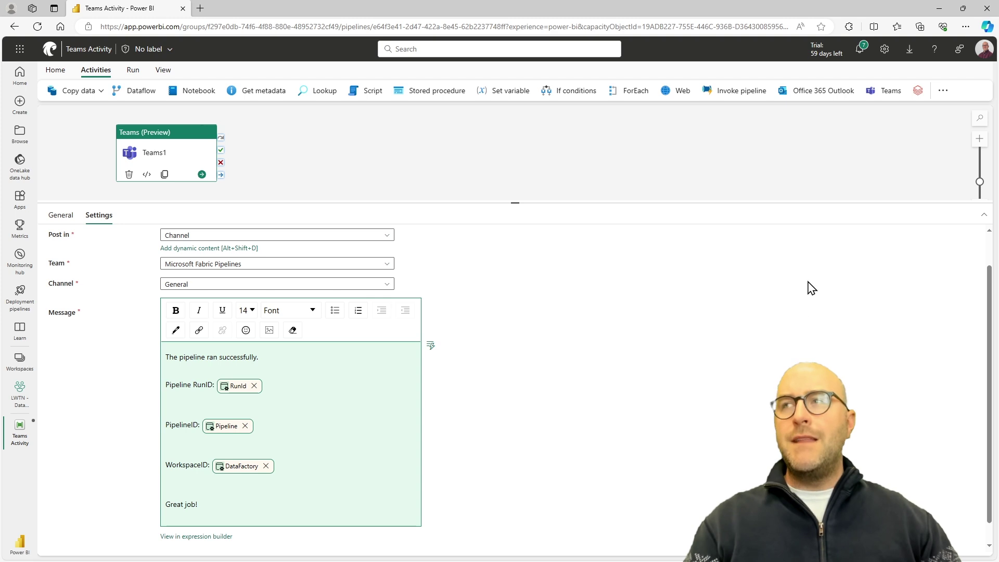
Step: Save and run the Teams Activity pipeline, then confirm in Output that Teams1 succeeded in 2s
{"action": "key", "text": "ctrl+2"}
{"action": "left_click_drag", "start_coordinate": [804, 116], "coordinate": [745, 301]}
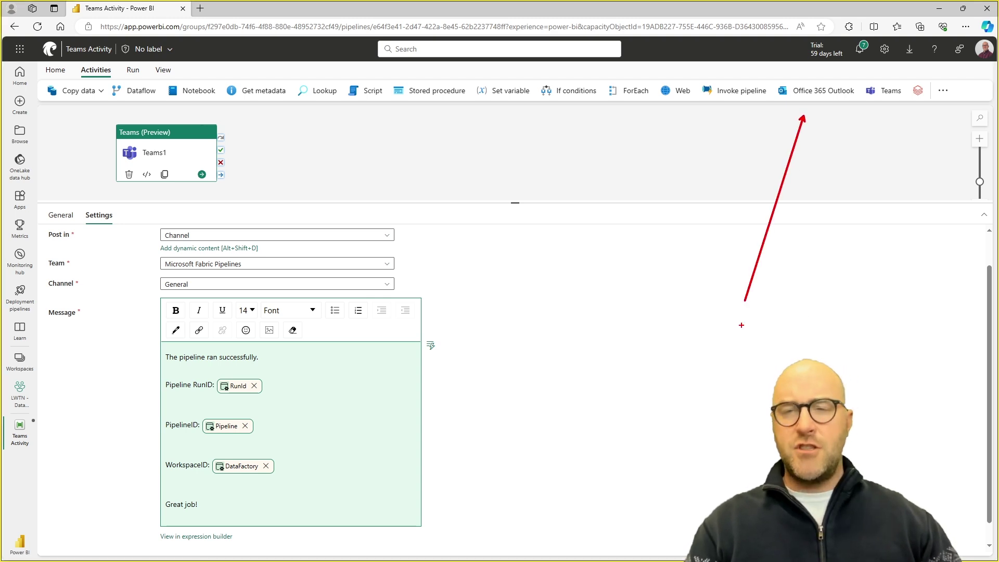
{"action": "key", "text": "Escape"}
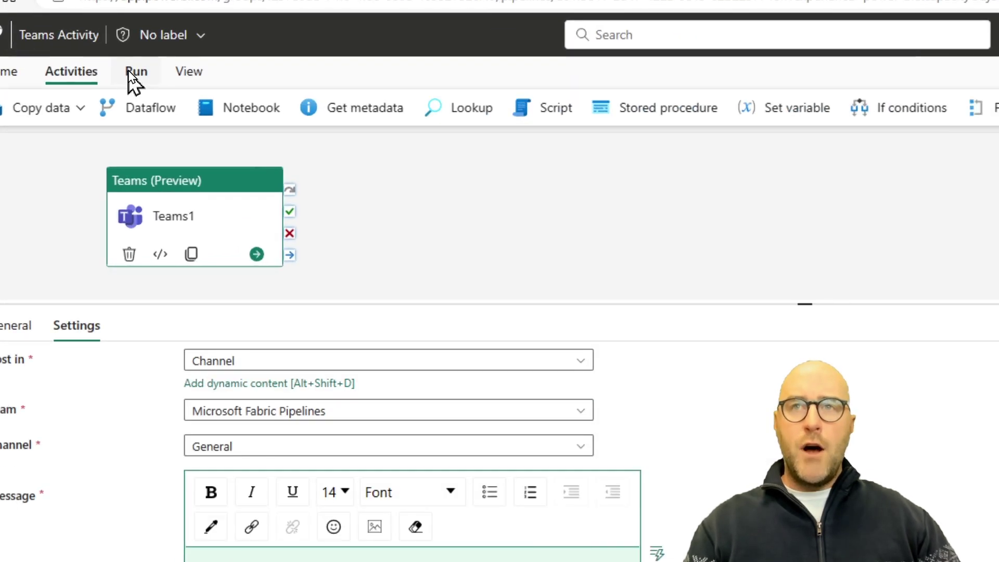
{"action": "left_click", "coordinate": [132, 70]}
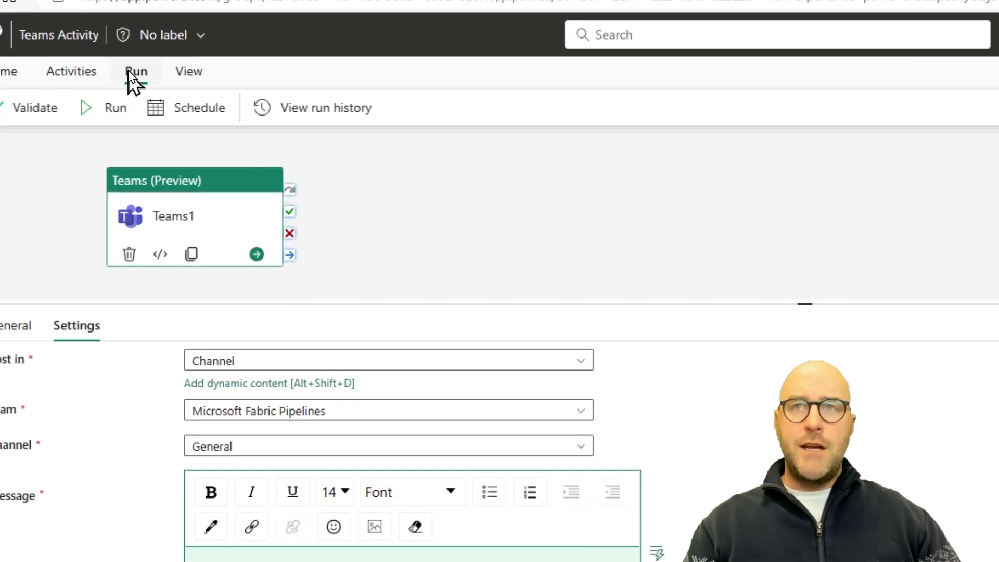
{"action": "left_click", "coordinate": [121, 91]}
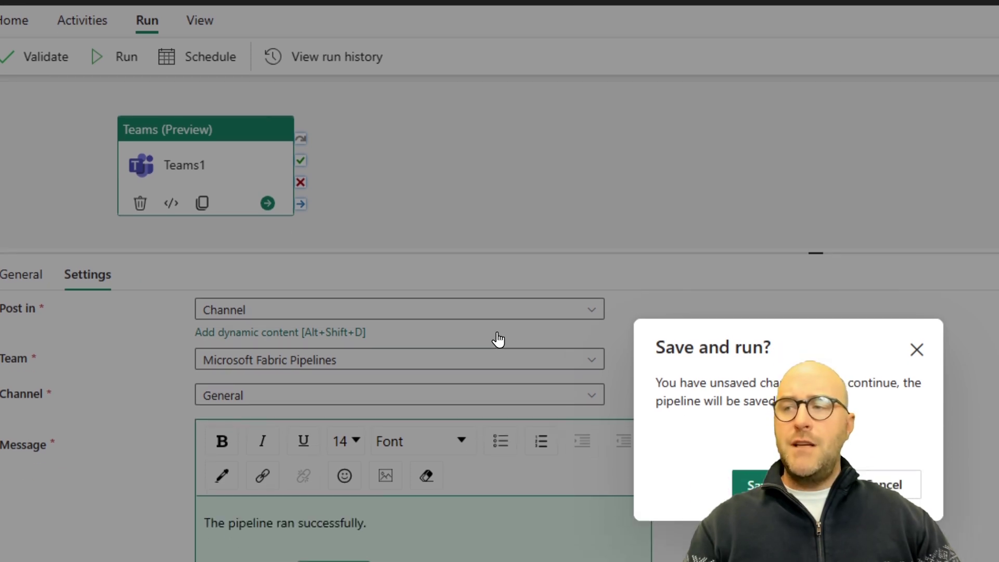
{"action": "key", "text": "Return"}
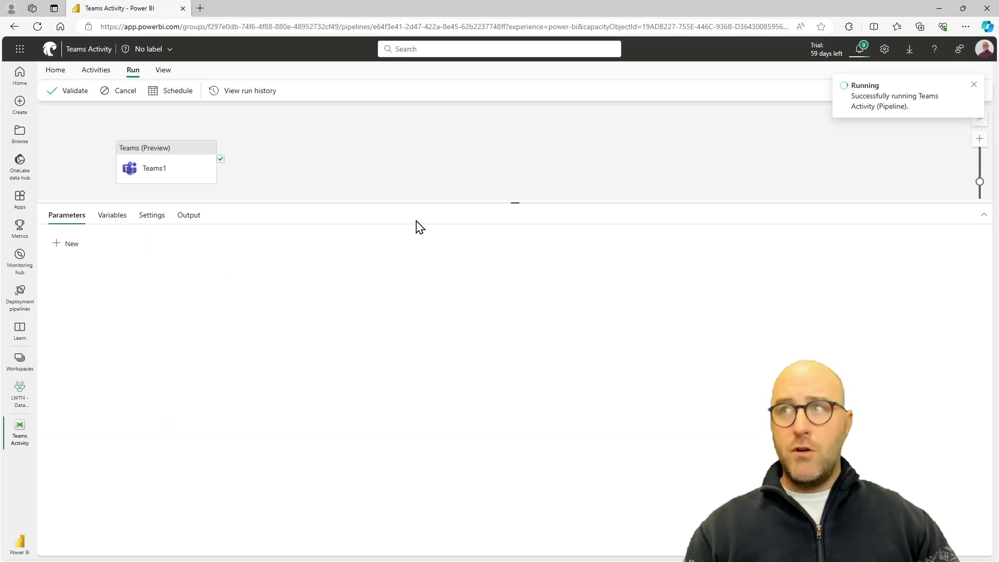
{"action": "left_click", "coordinate": [189, 216]}
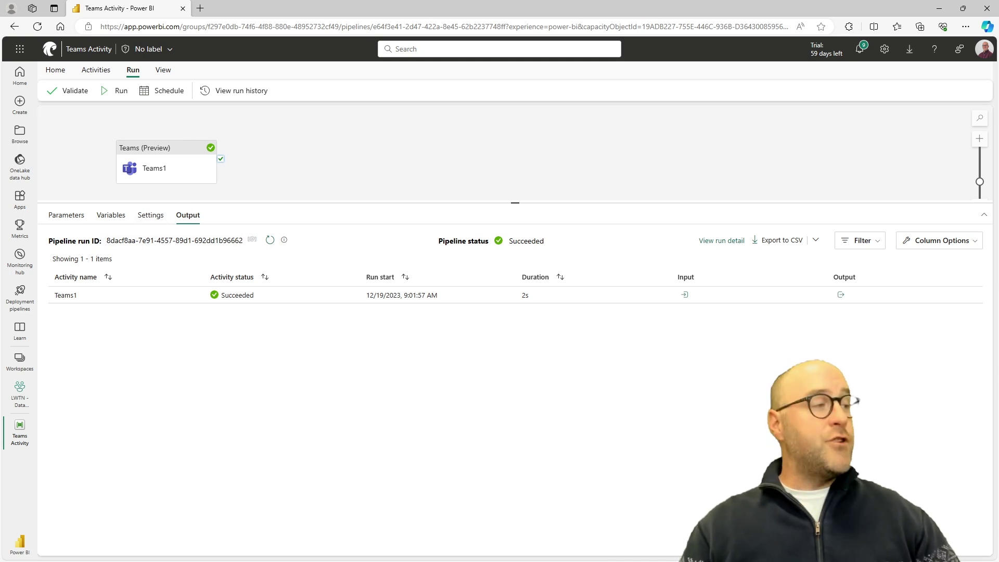
Step: In the Teams General channel, highlight the run, pipeline and workspace IDs, then react with a thumbs-up
{"action": "key", "text": "alt+Tab"}
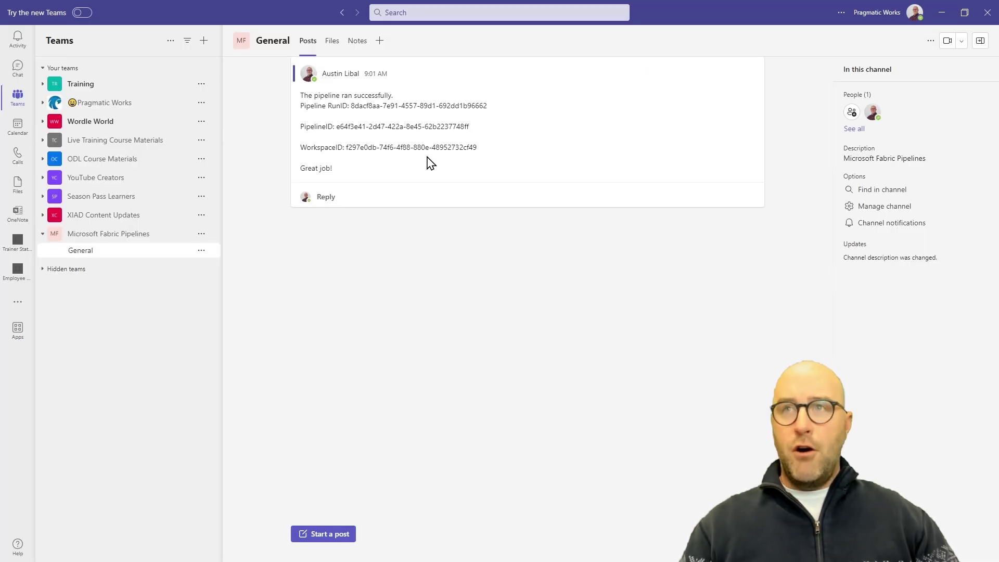
{"action": "left_click", "coordinate": [309, 77]}
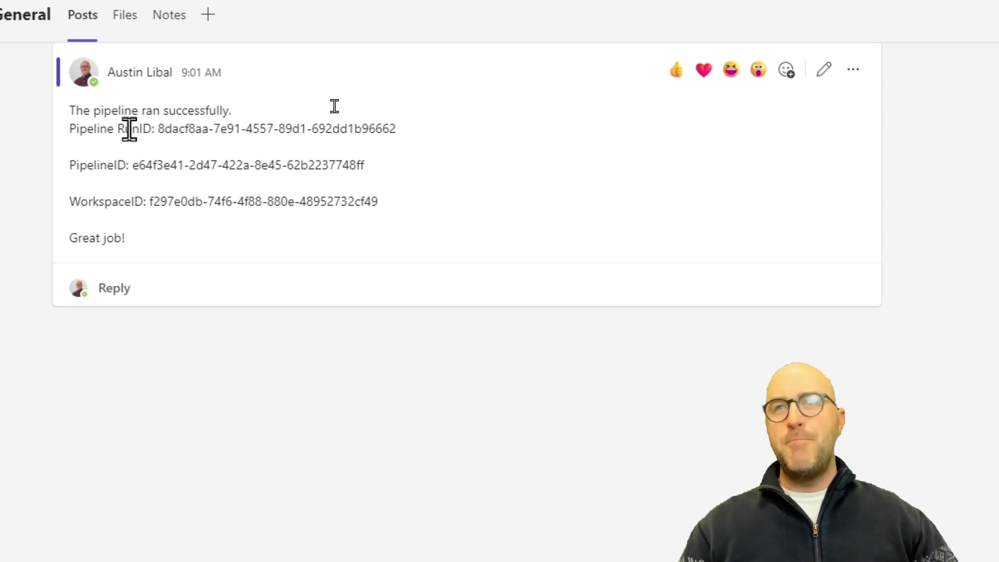
{"action": "left_click_drag", "start_coordinate": [157, 129], "coordinate": [396, 129]}
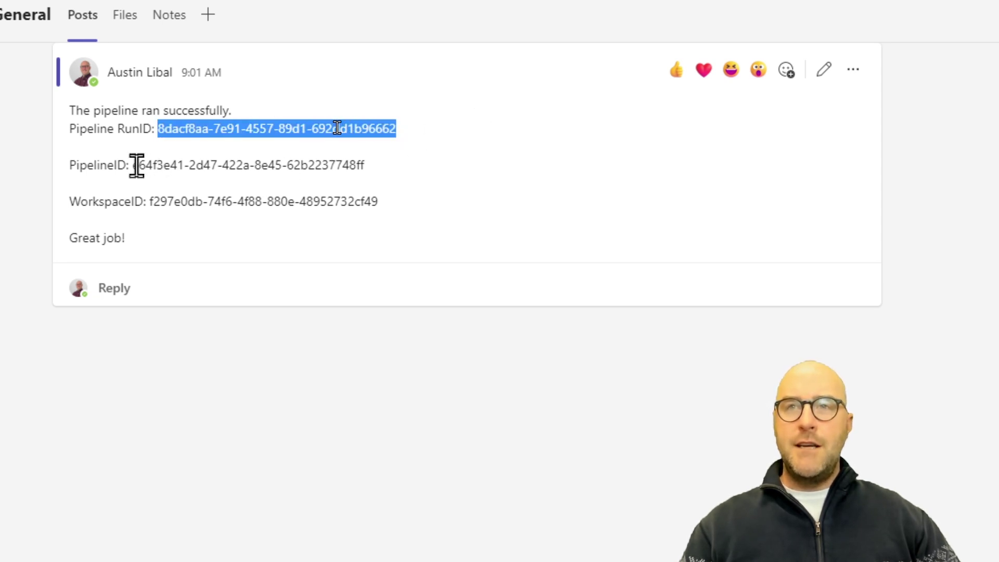
{"action": "left_click_drag", "start_coordinate": [129, 165], "coordinate": [371, 167]}
{"action": "left_click_drag", "start_coordinate": [147, 201], "coordinate": [71, 183]}
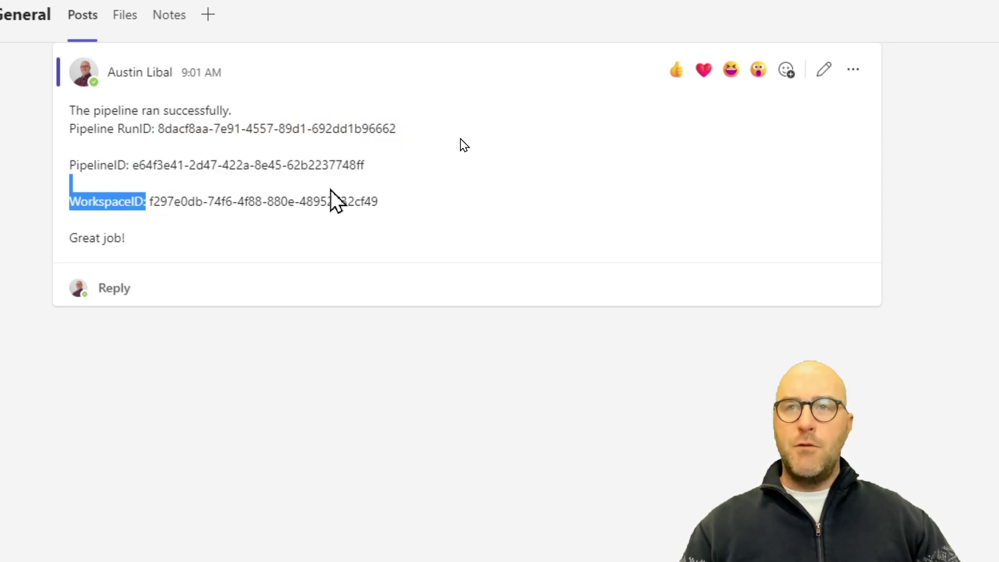
{"action": "left_click", "coordinate": [428, 201]}
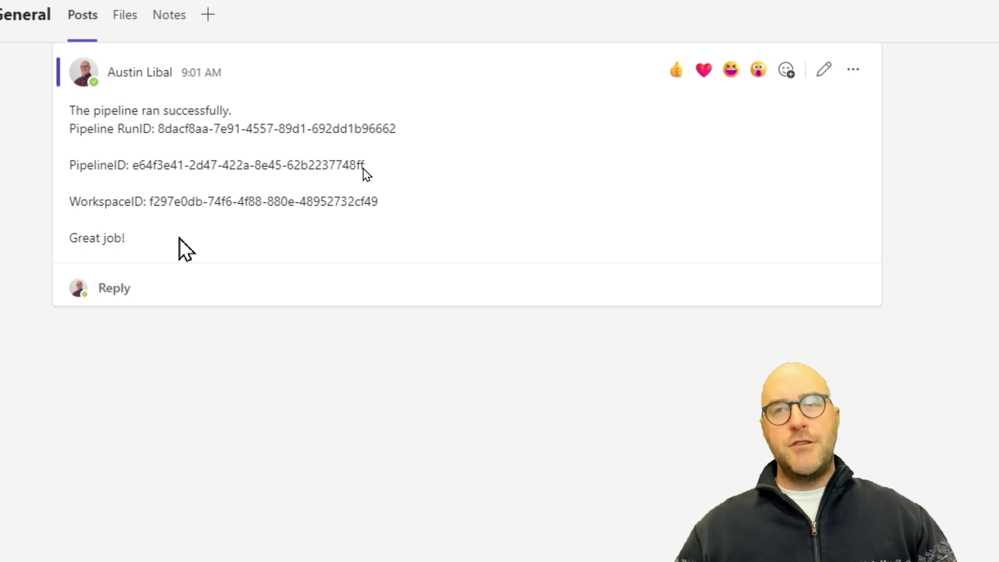
{"action": "left_click", "coordinate": [676, 69]}
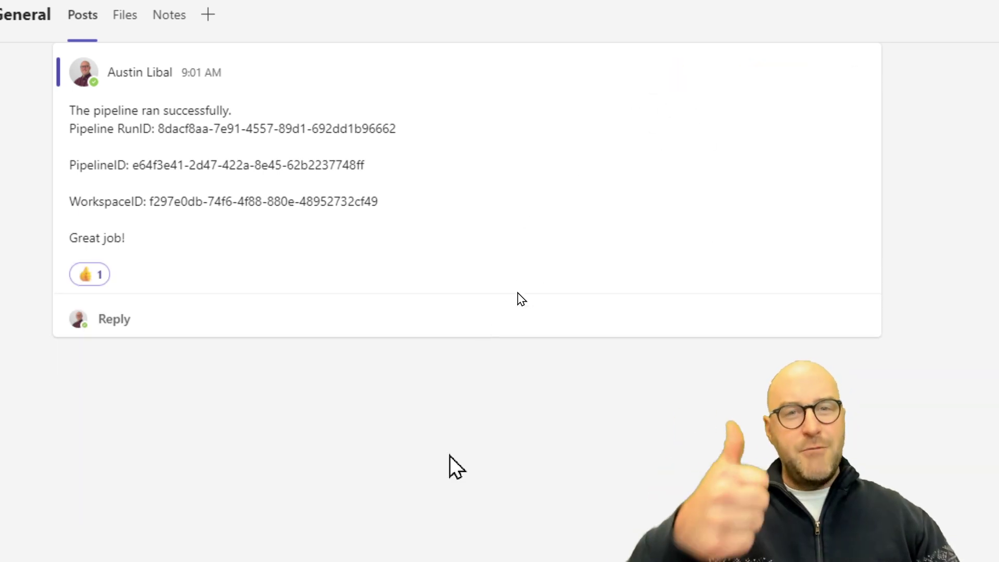